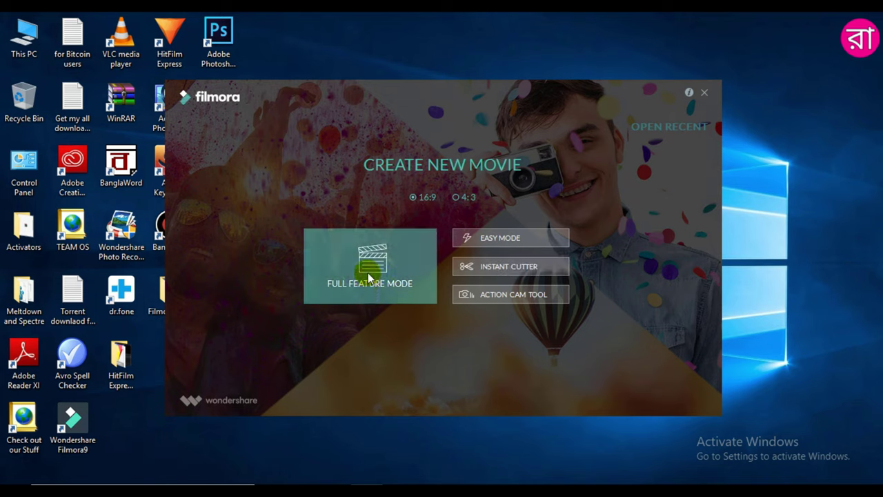
- Start a new 16:9 movie project in Full Feature Mode
click(386, 261)
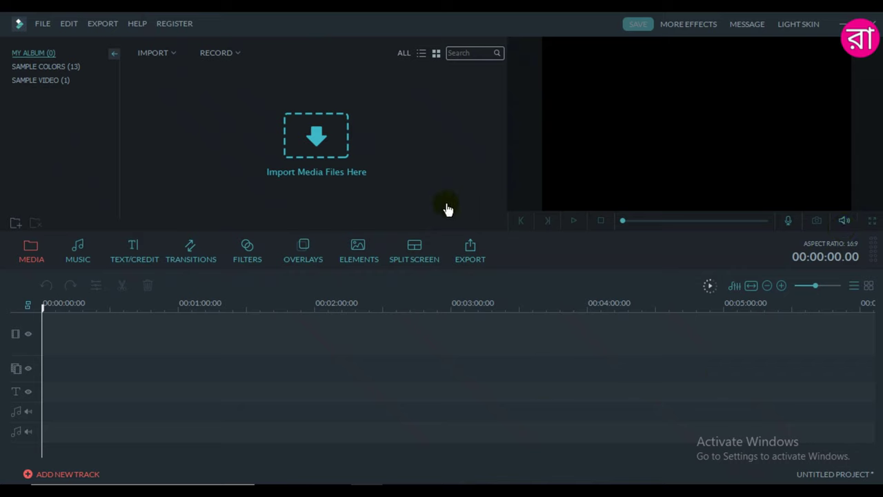
click(109, 387)
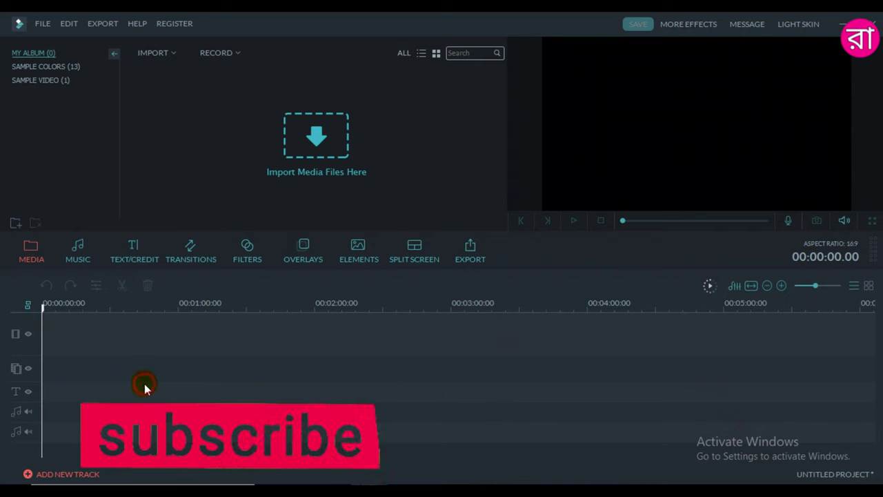
click(756, 391)
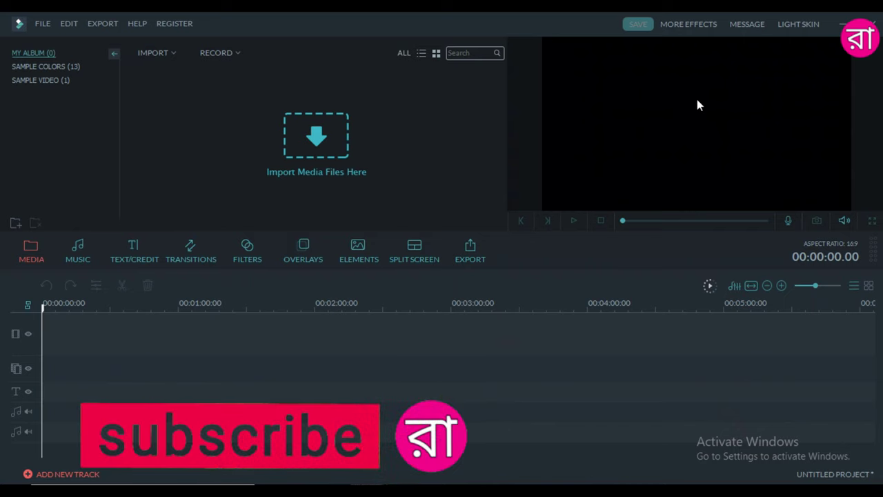
click(597, 68)
click(806, 65)
click(812, 195)
click(605, 193)
click(464, 142)
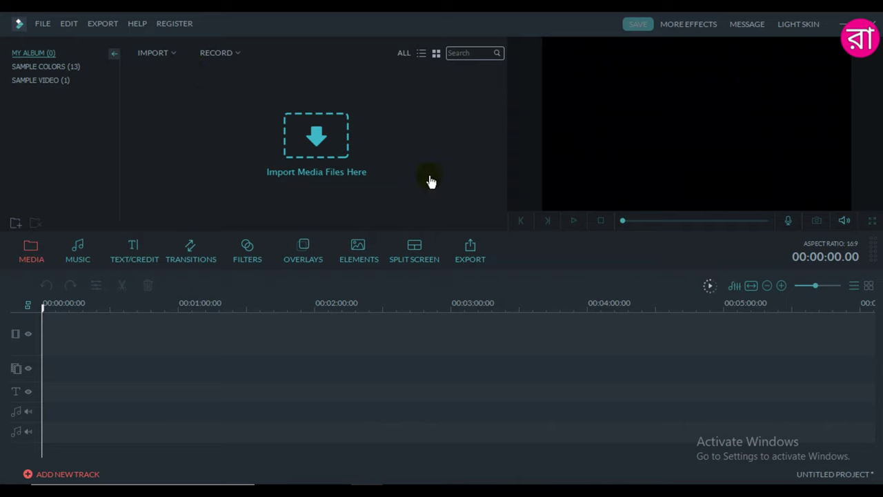
click(173, 53)
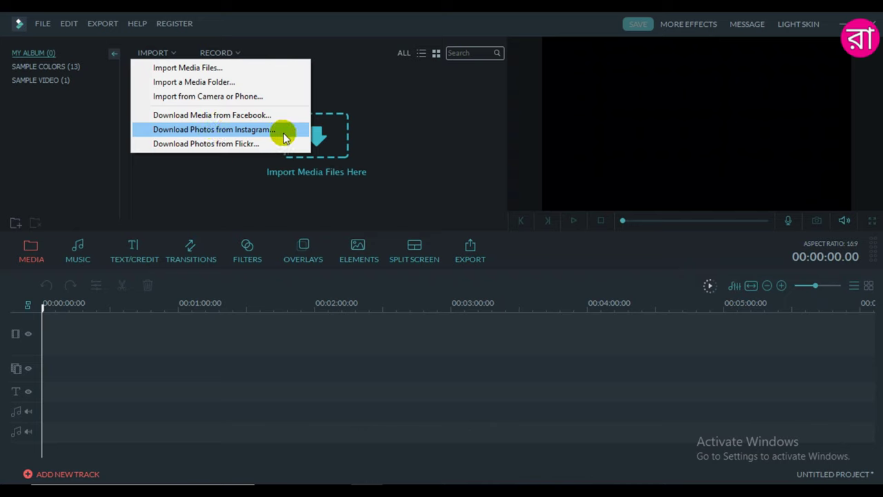
click(229, 55)
click(235, 56)
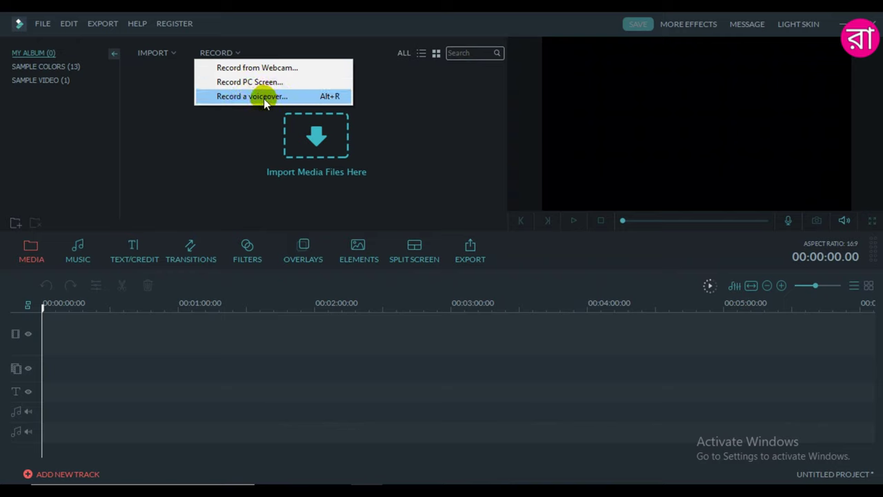
- Import the My Video2 media file from Local Disk (E:) and place it at the start of the video track
click(172, 55)
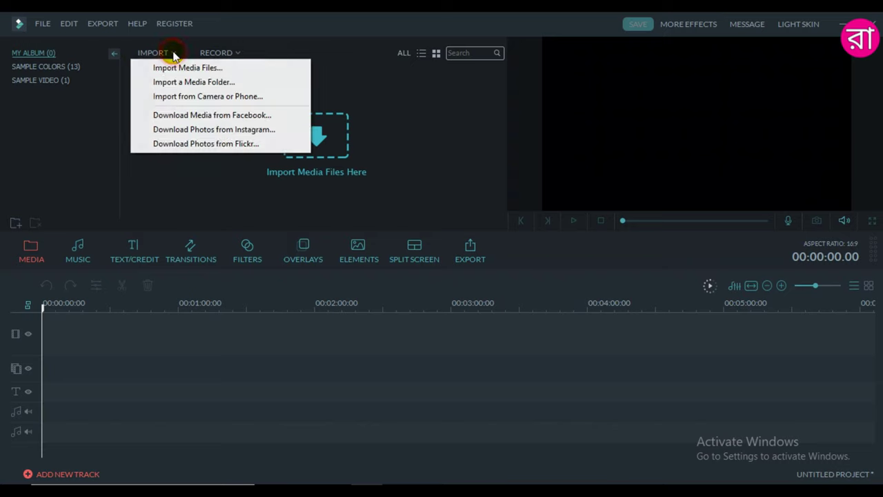
click(209, 69)
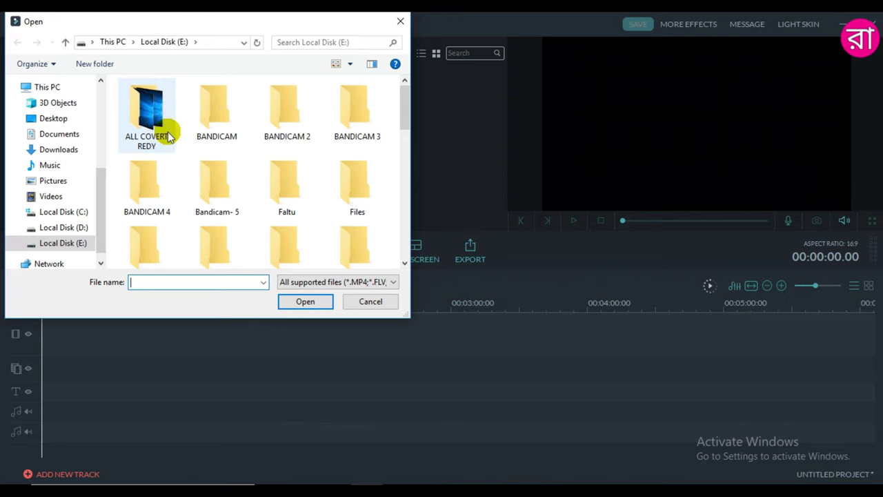
scroll(197, 173, down, 5)
scroll(197, 174, down, 5)
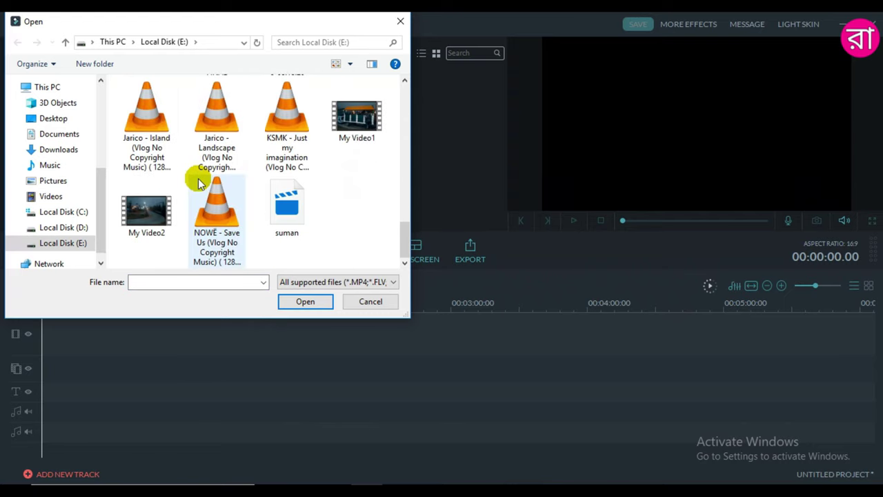
click(146, 209)
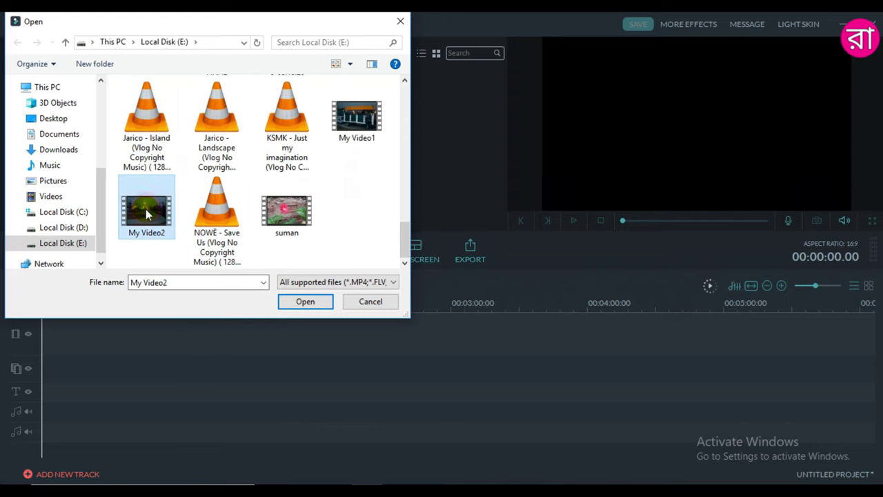
click(309, 301)
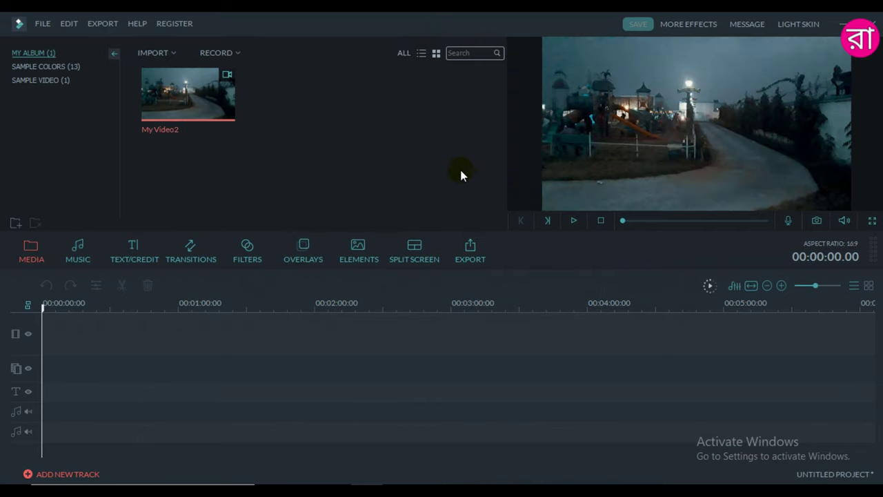
mouse_move(191, 97)
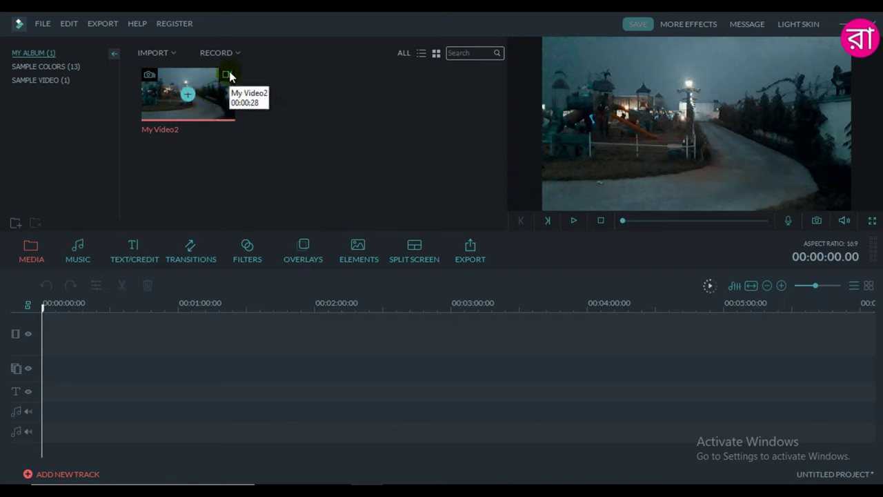
drag(221, 86, 288, 358)
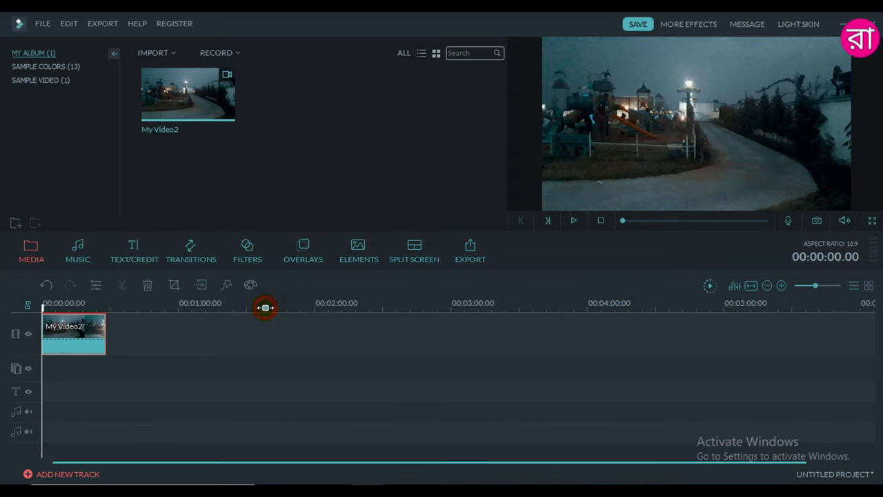
- Split the My Video2 clip on the timeline at 00:00:13.08
drag(265, 308, 207, 313)
click(120, 349)
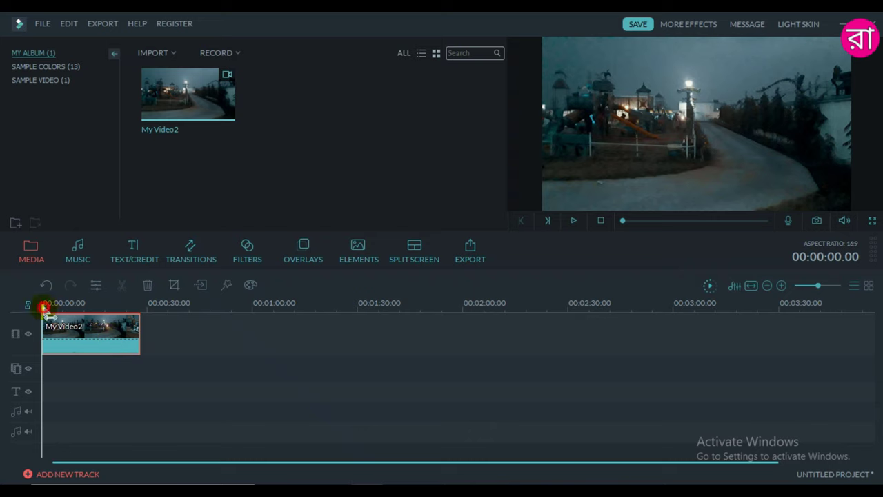
drag(44, 307, 88, 310)
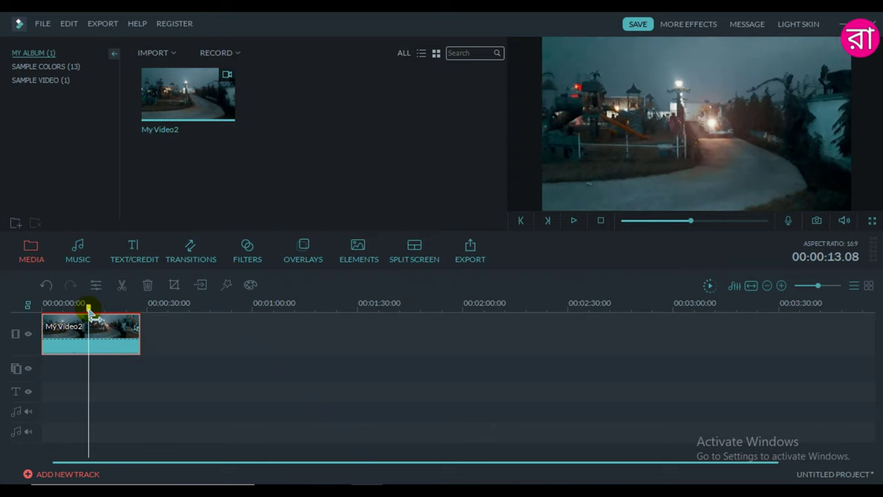
click(94, 329)
click(123, 286)
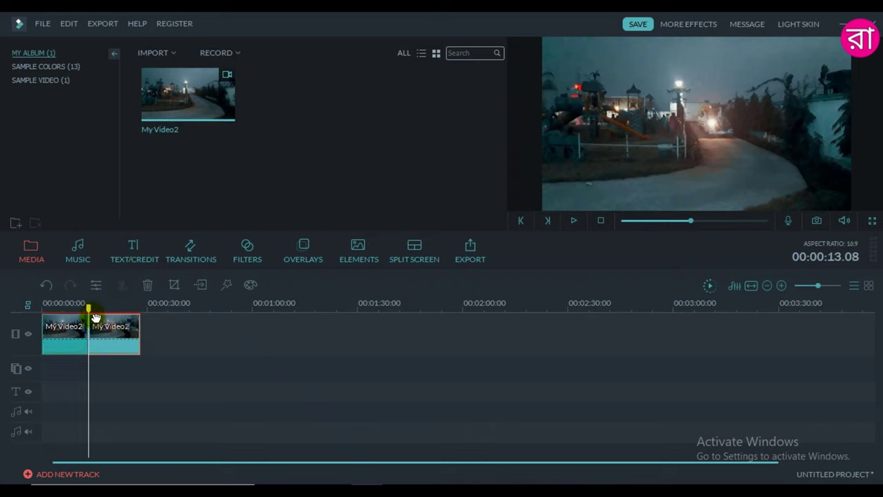
- Undo the split of the My Video2 clip and redo it
drag(88, 309, 113, 310)
click(105, 360)
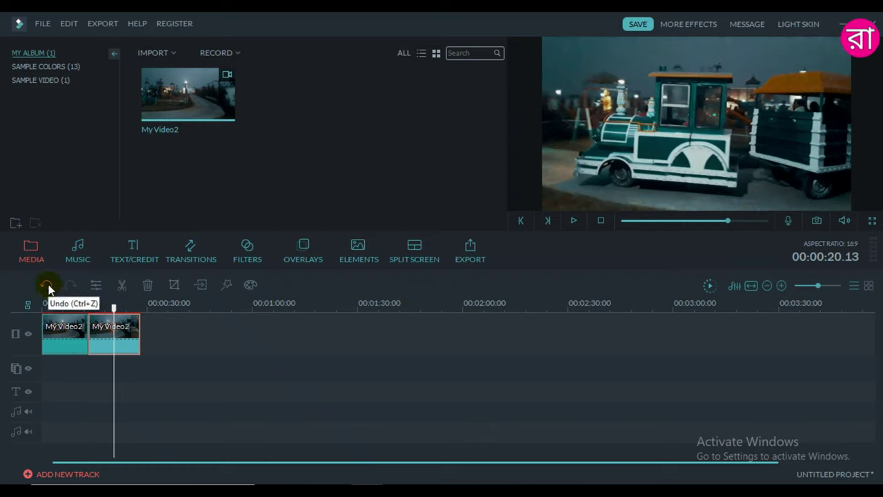
click(47, 285)
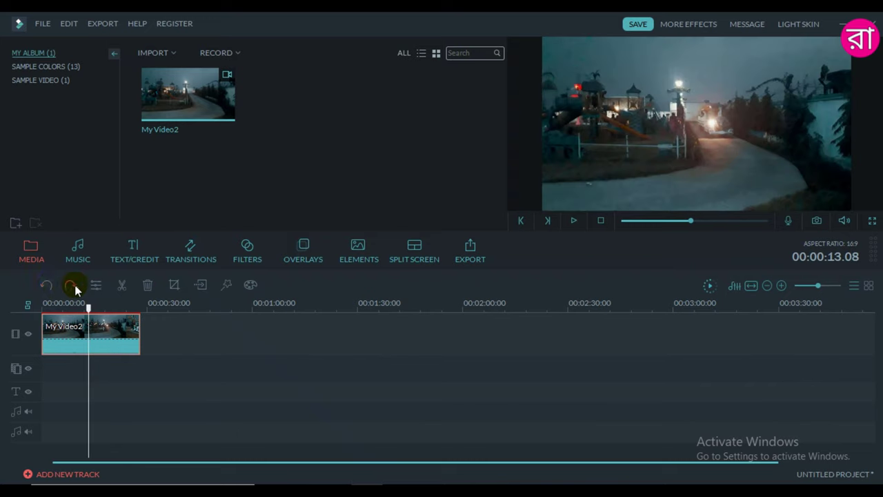
click(70, 287)
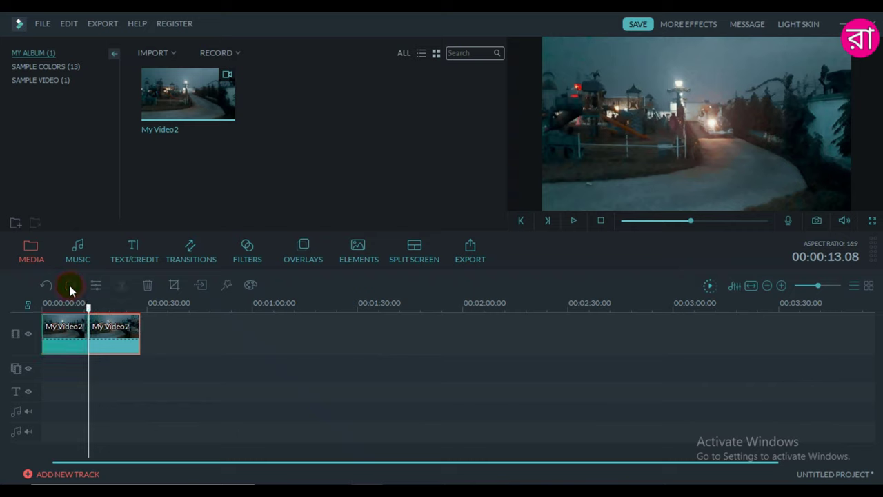
- Delete the first part of the split My Video2 clip from the video track
drag(92, 312, 109, 309)
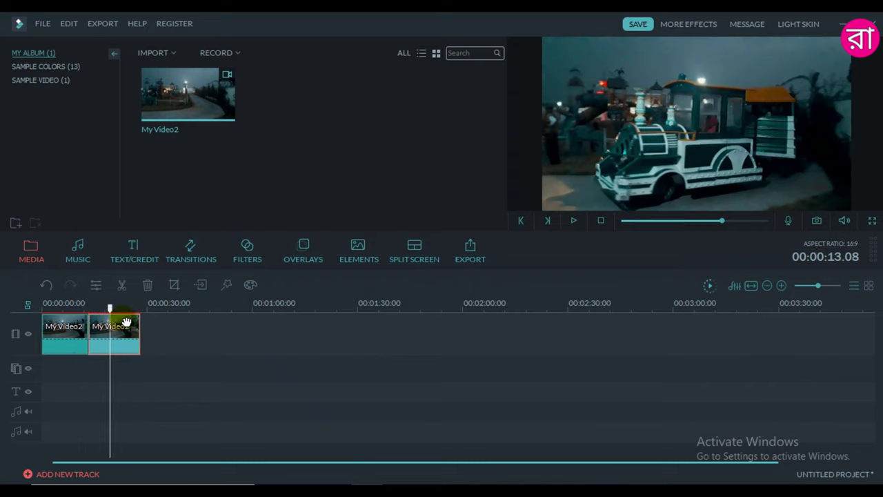
click(69, 332)
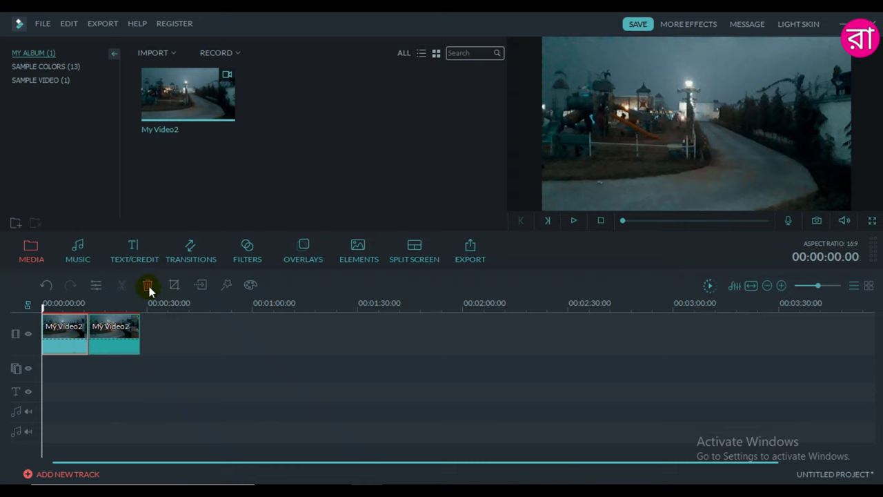
click(148, 287)
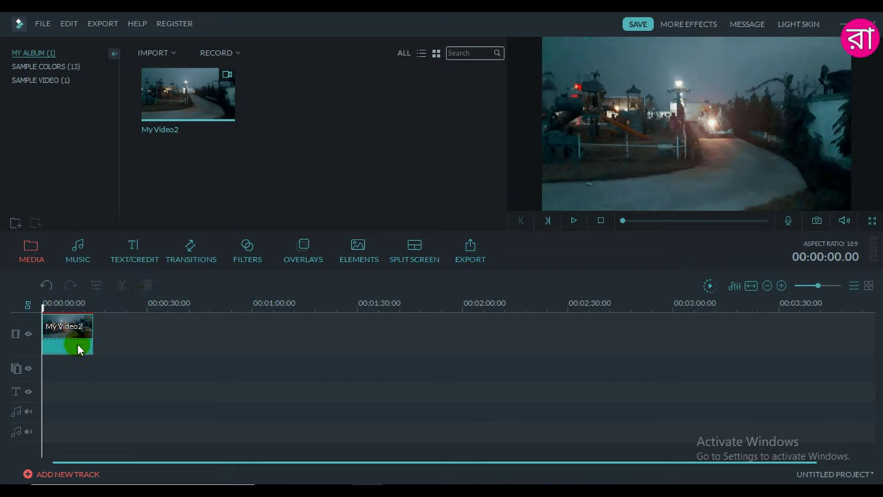
- Open the remaining My Video2 clip's video settings and set its brightness to 39
click(64, 327)
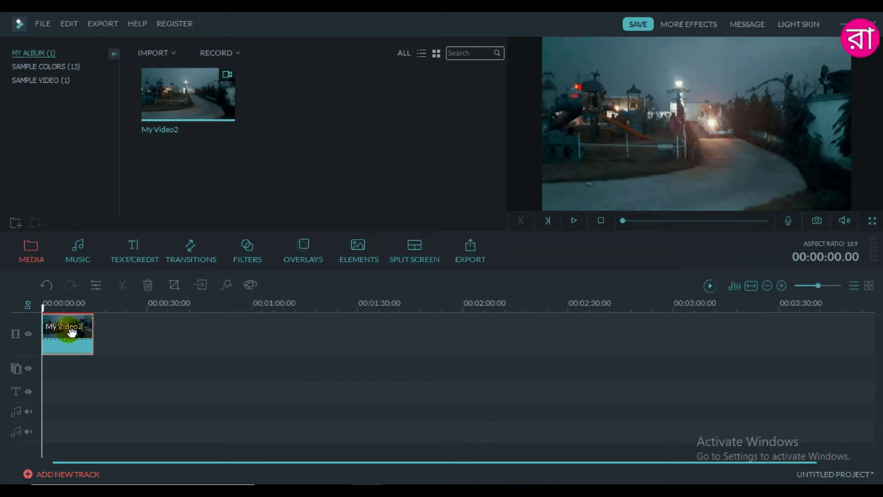
click(96, 285)
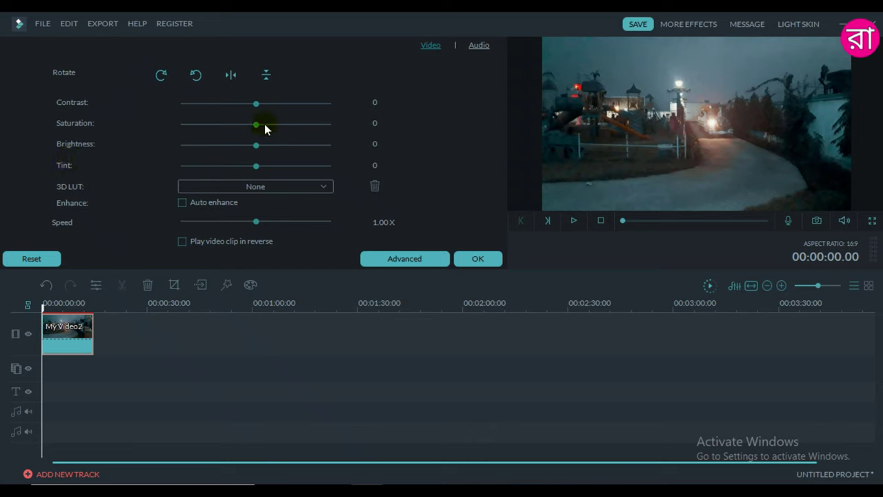
drag(257, 144, 284, 147)
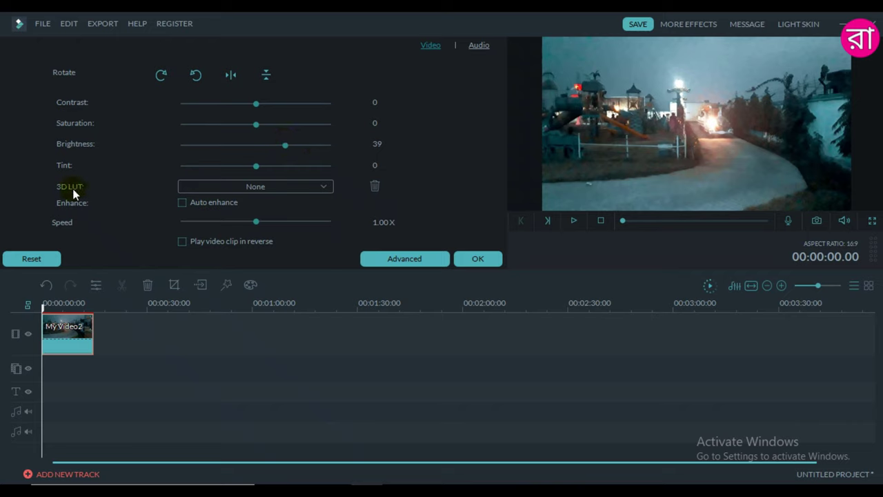
- Load sumanta4.cube from the SUMANTA LUTS folder inside ADOBE PREMIERE PRO LUTS on Local Disk (D:) as the clip's 3D LUT
click(233, 185)
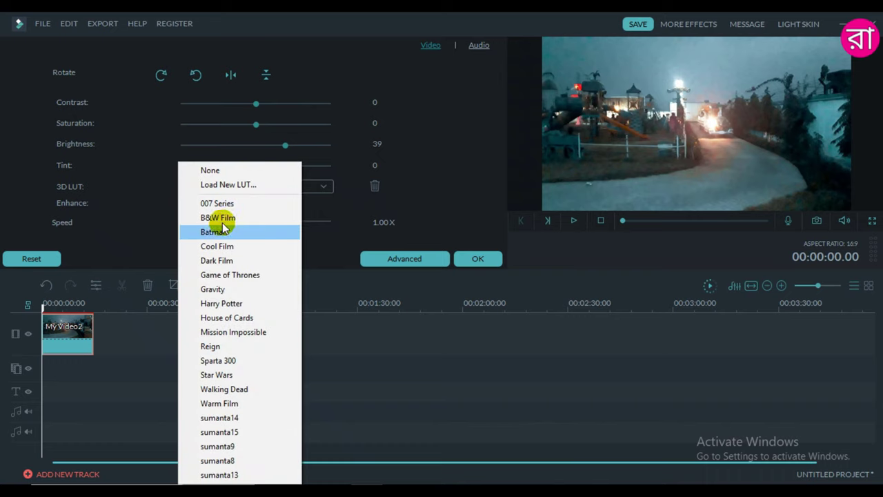
click(236, 185)
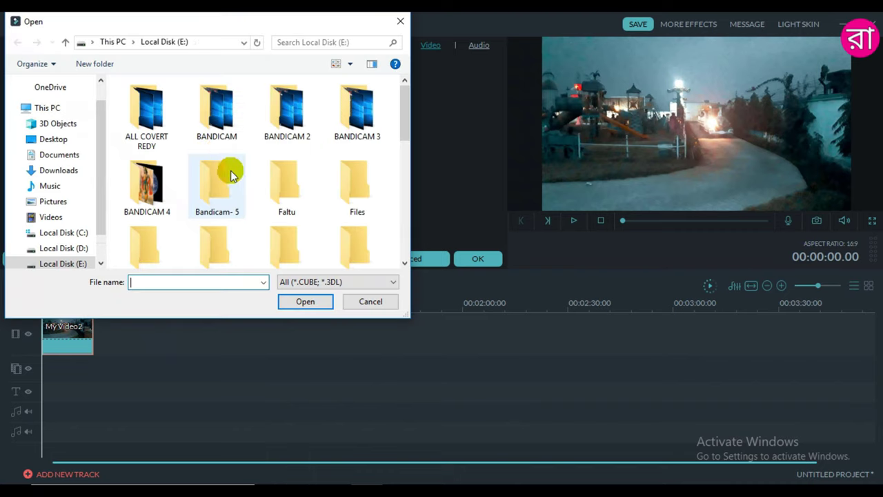
scroll(175, 131, down, 5)
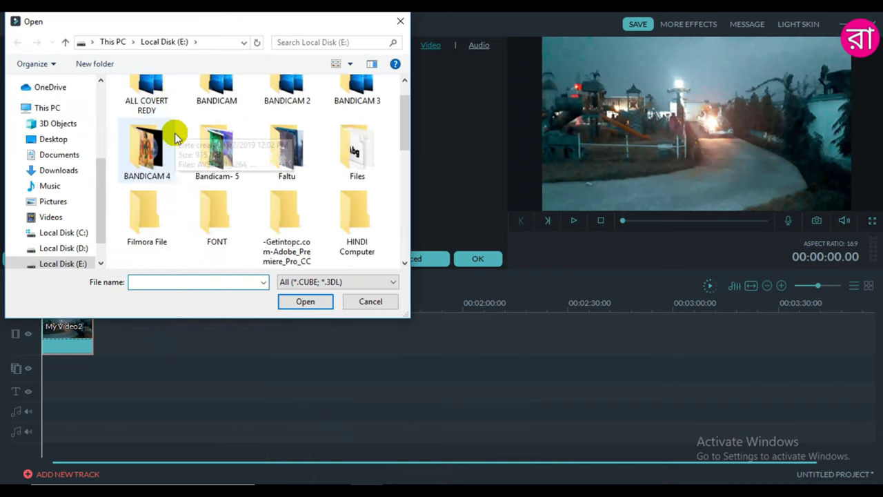
click(43, 250)
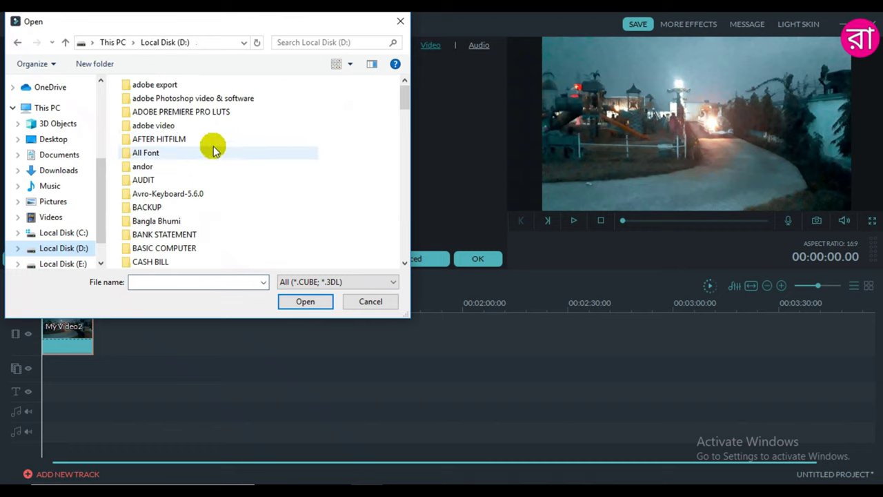
double_click(134, 111)
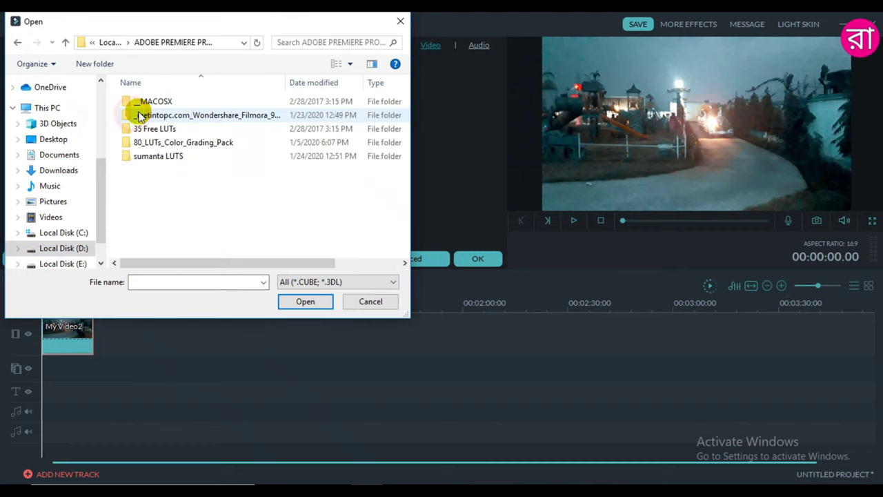
double_click(129, 156)
double_click(138, 100)
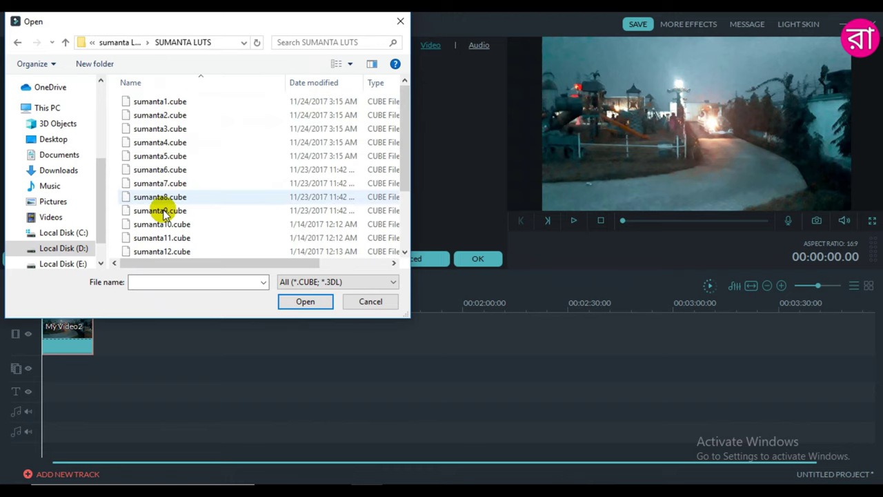
click(158, 142)
click(298, 299)
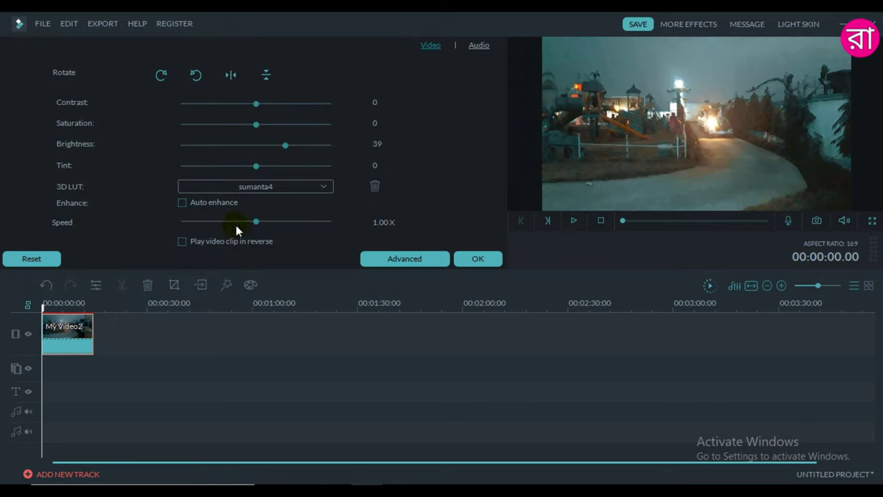
- Enable Auto enhance for the clip and, after trying a speed of 0.33X, set its speed to 1.00X
click(182, 203)
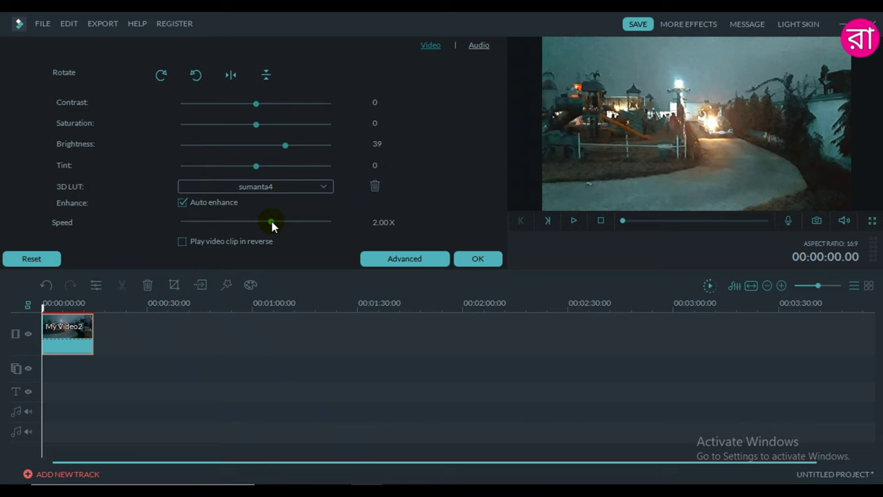
drag(272, 222, 229, 221)
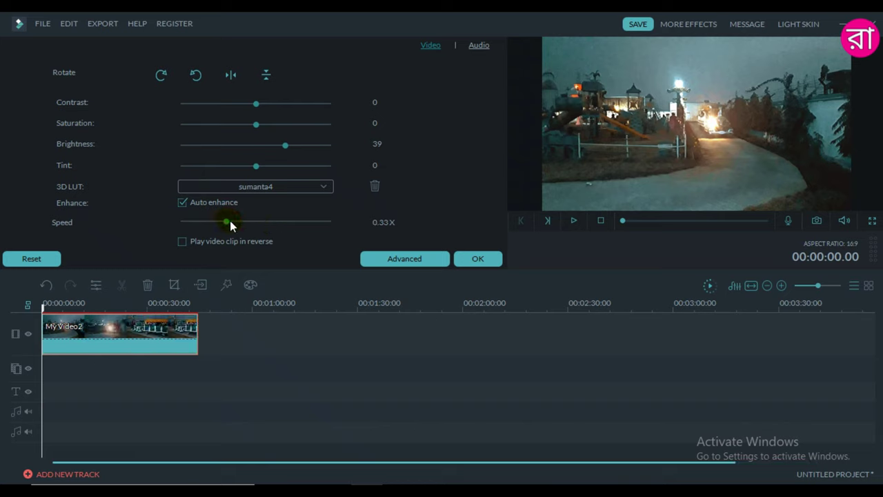
drag(233, 222, 256, 221)
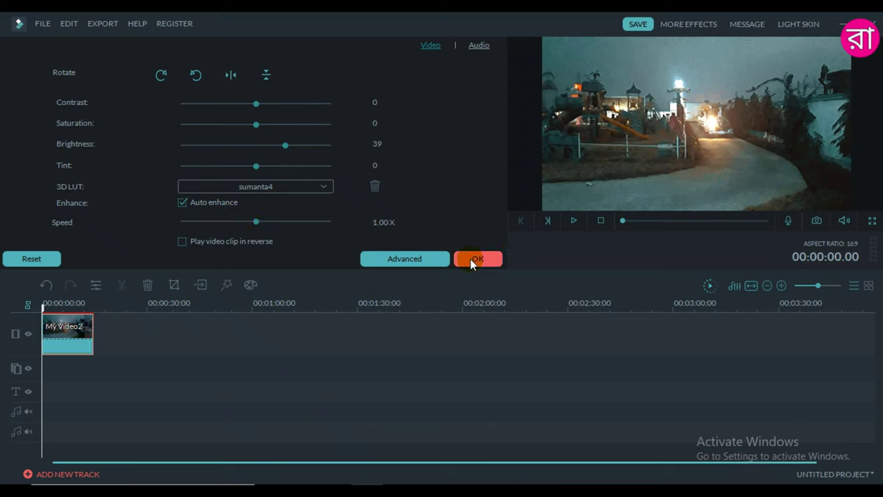
- Examine the Color adjustments in the clip's Advanced Color Tuning and close it without changing any values
click(406, 258)
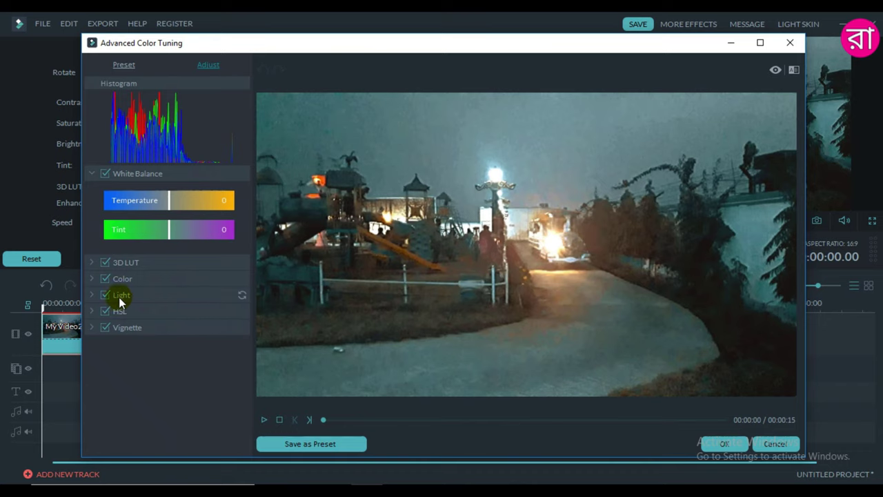
click(94, 279)
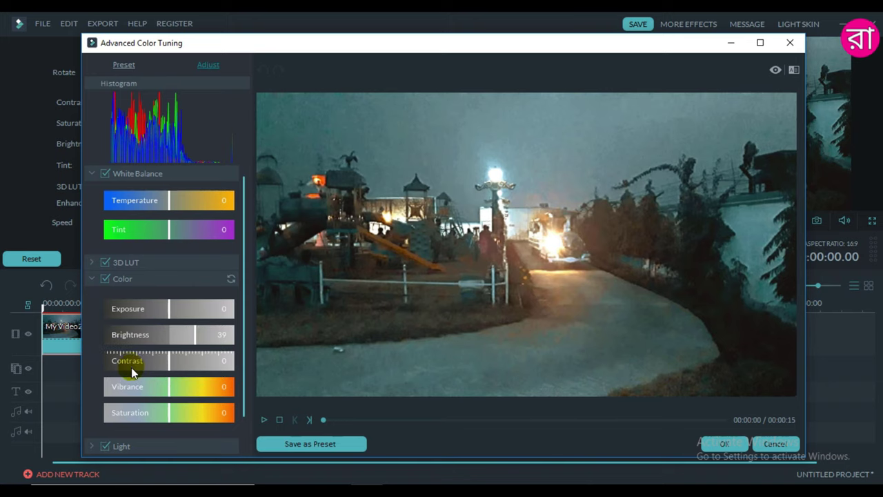
click(734, 445)
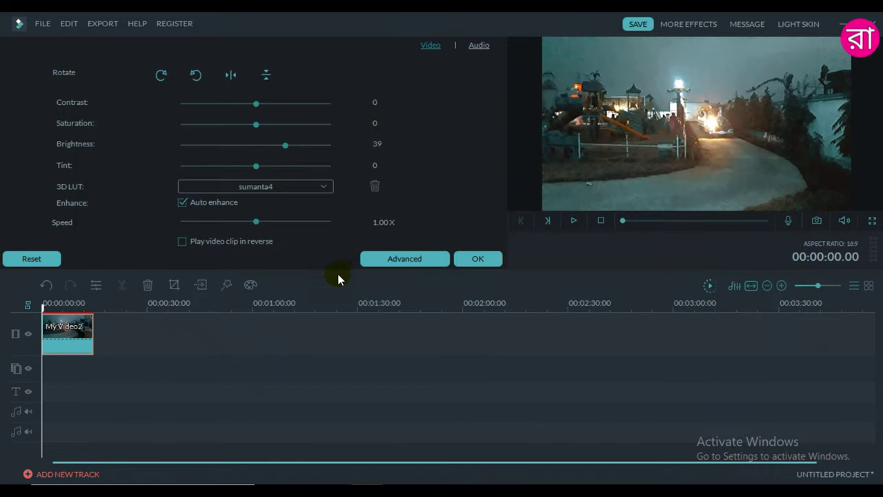
click(361, 261)
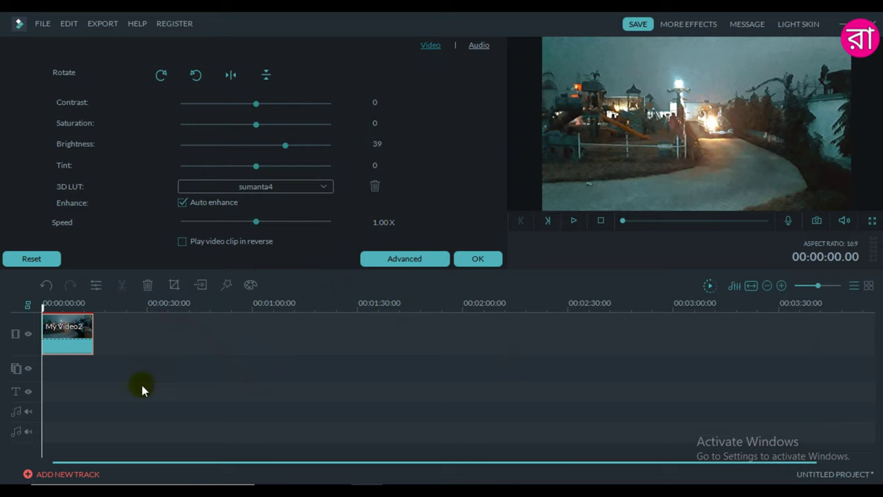
- Review the volume, fade-in and background noise removal options in the clip's audio settings, and close the clip settings
click(87, 343)
click(475, 45)
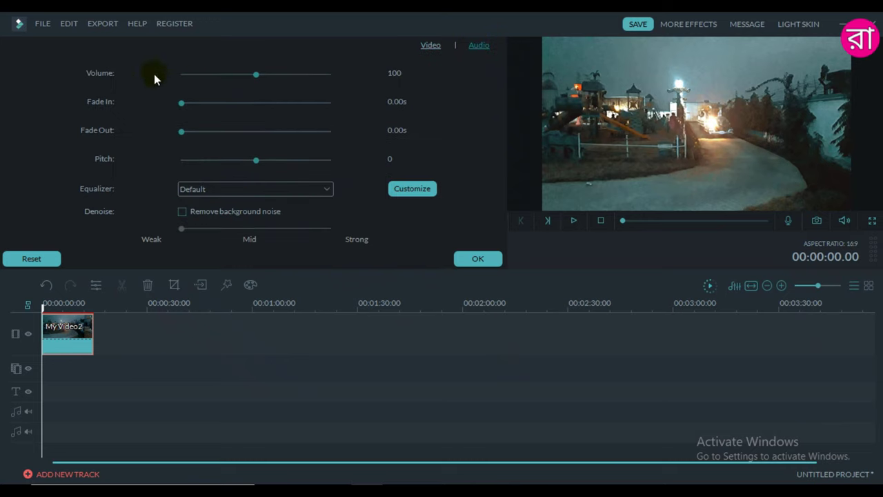
mouse_move(253, 78)
mouse_down()
mouse_move(286, 78)
mouse_move(249, 73)
mouse_move(256, 75)
mouse_up()
click(182, 104)
click(183, 212)
click(483, 260)
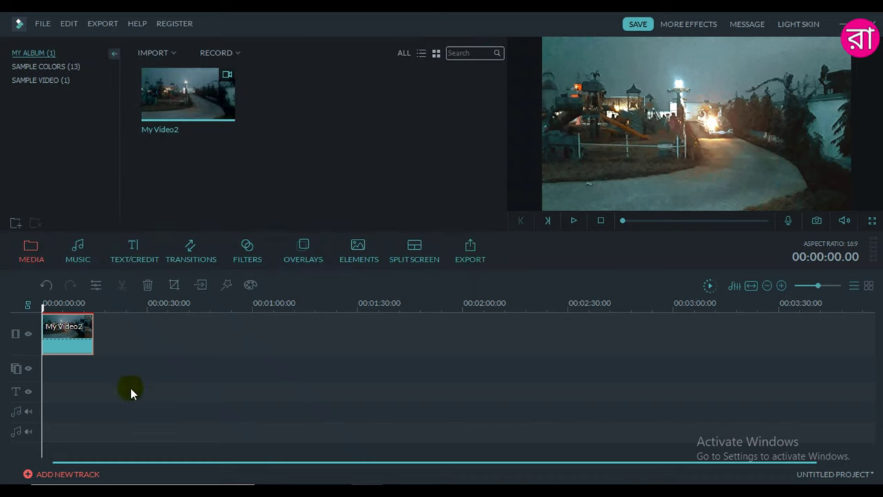
- Crop the My Video2 clip at a 16:9 ratio to a 1225 × 689 area around the lamp post and the train
click(65, 347)
click(174, 286)
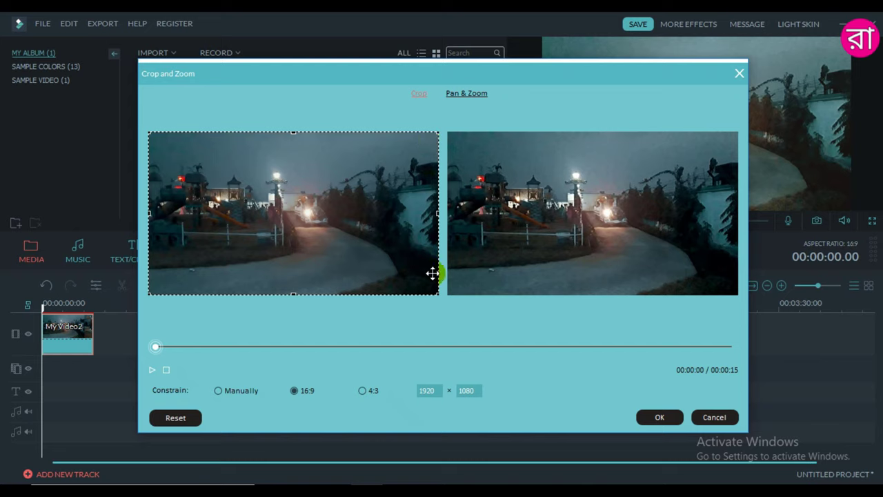
drag(437, 294, 355, 235)
drag(197, 181, 266, 196)
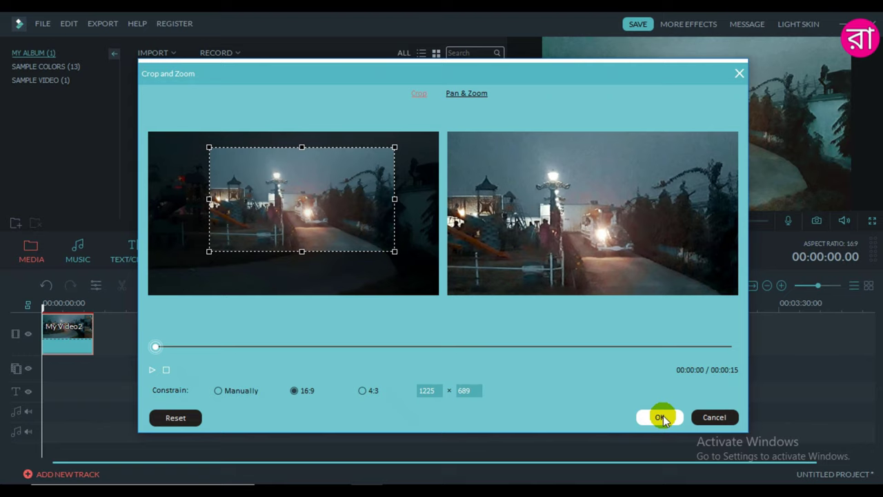
click(660, 416)
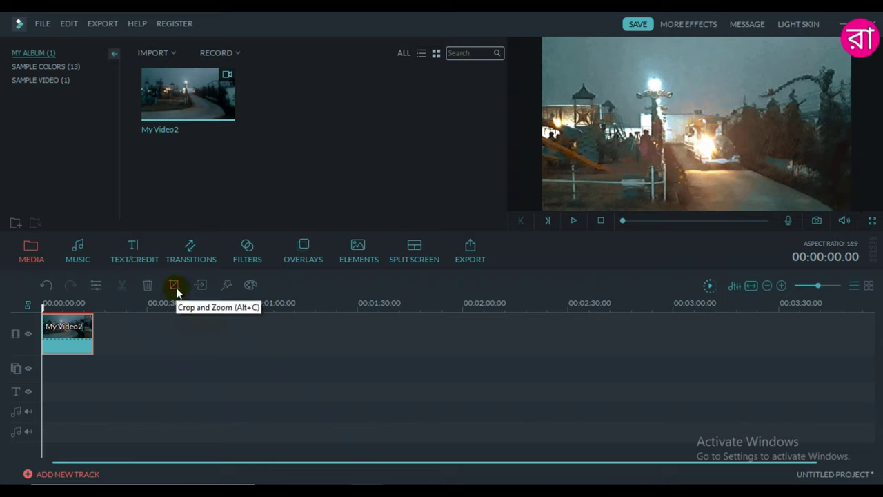
- Try a freeze frame at the start of the My Video2 clip, preview it, and undo it
click(74, 331)
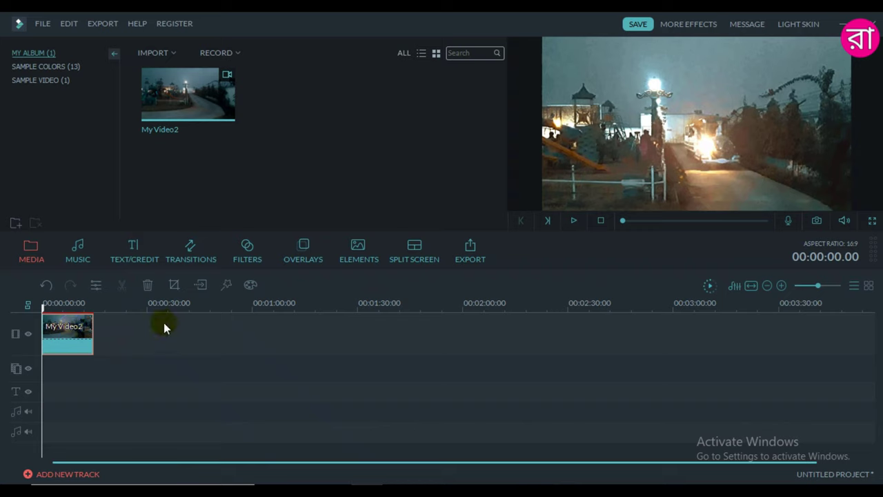
click(202, 285)
click(56, 348)
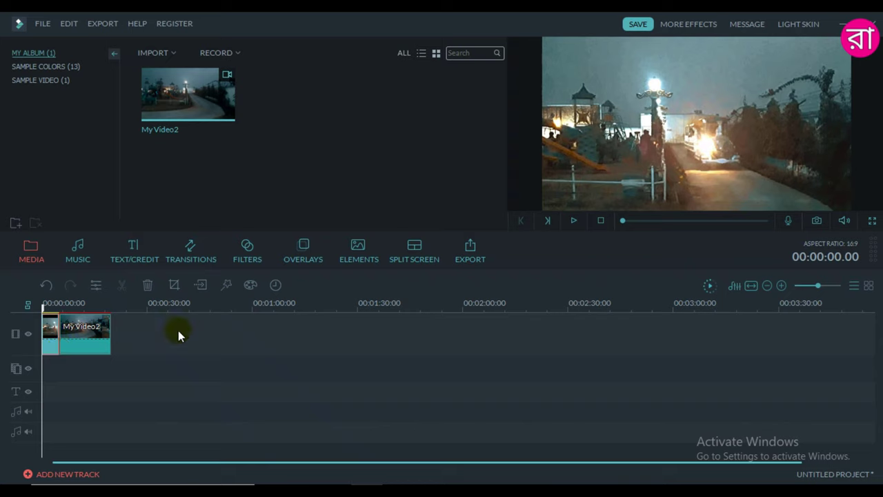
click(574, 220)
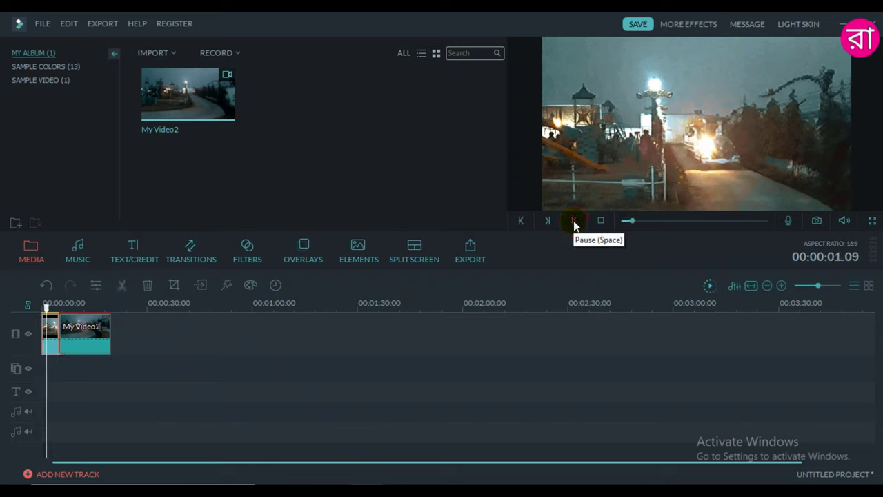
click(84, 335)
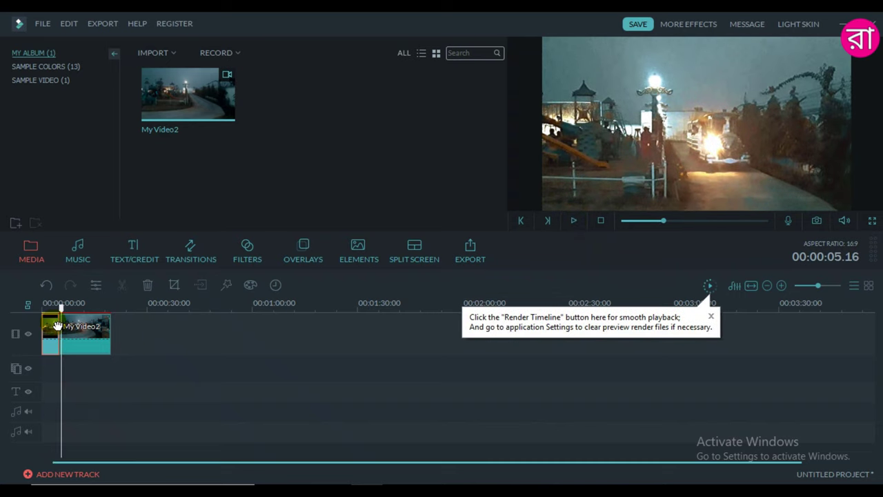
click(50, 284)
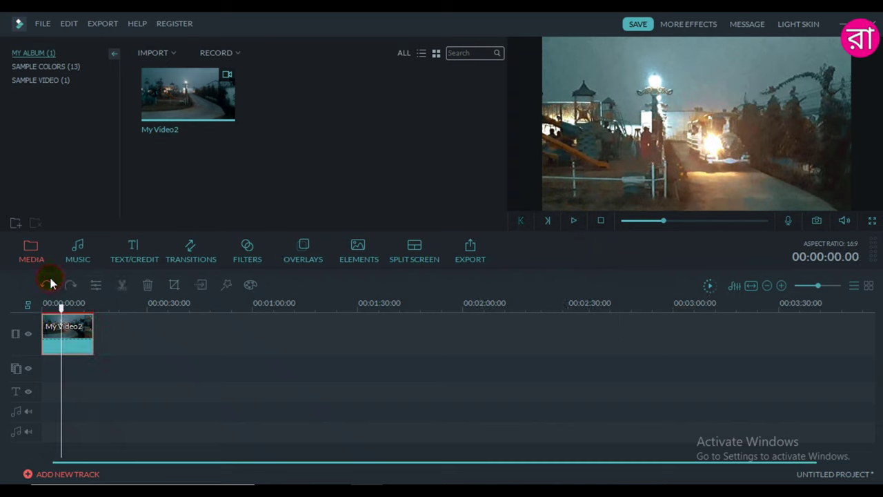
- Apply Tilt-Shift to the clip with the Power Tool and widen its sharp band to include the lamp post and the train
click(63, 331)
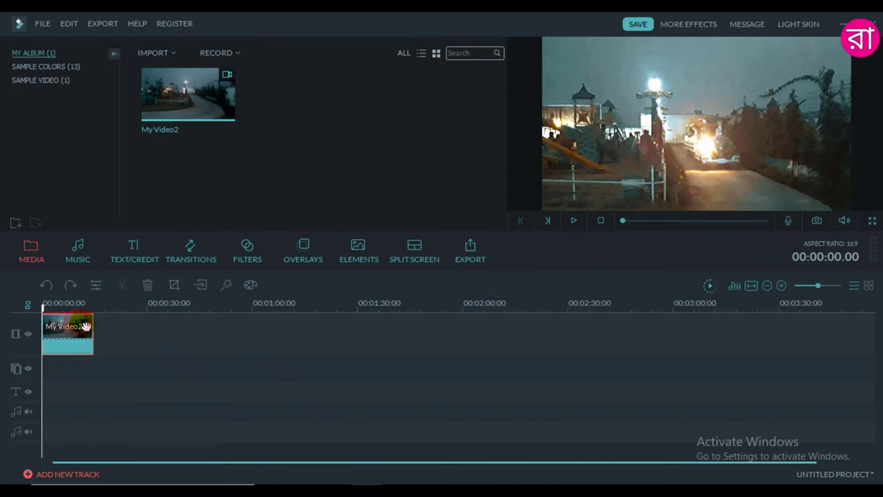
click(226, 285)
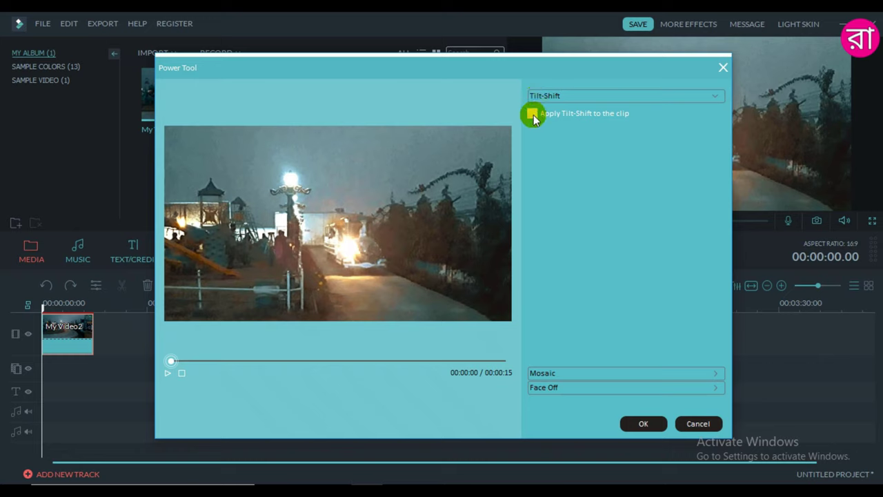
click(532, 114)
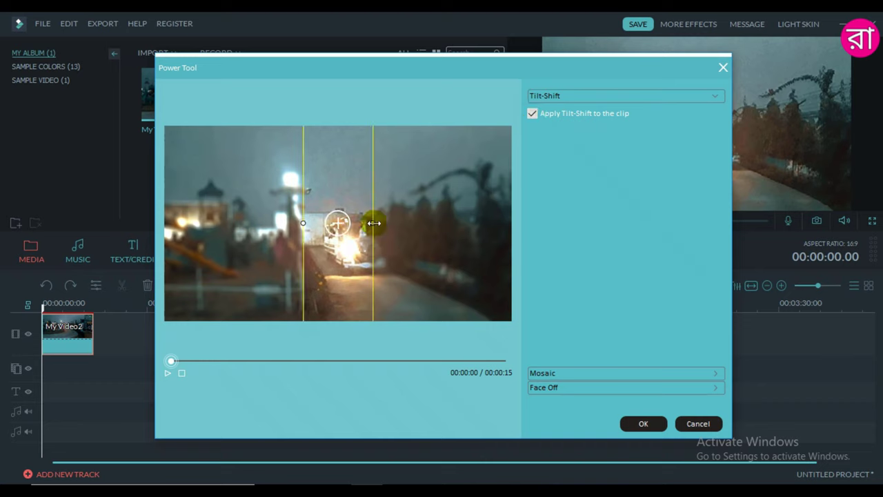
drag(373, 222, 392, 222)
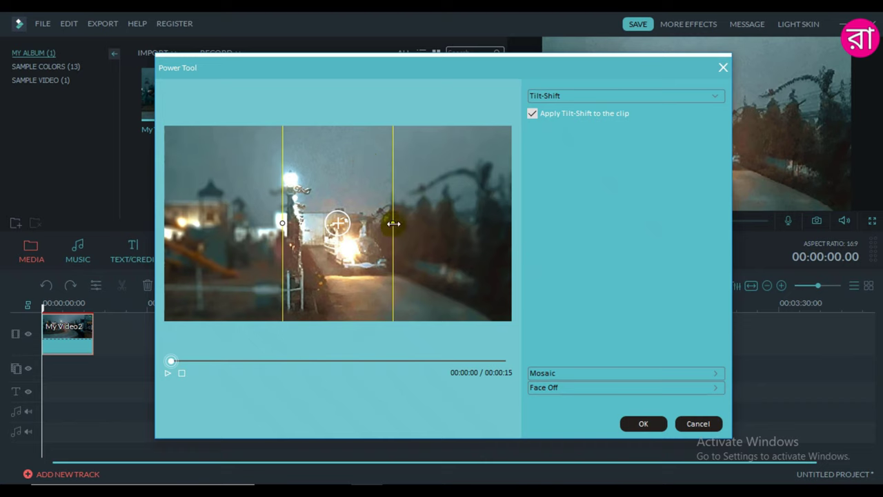
mouse_move(393, 223)
mouse_down()
mouse_move(414, 223)
mouse_move(397, 230)
mouse_up()
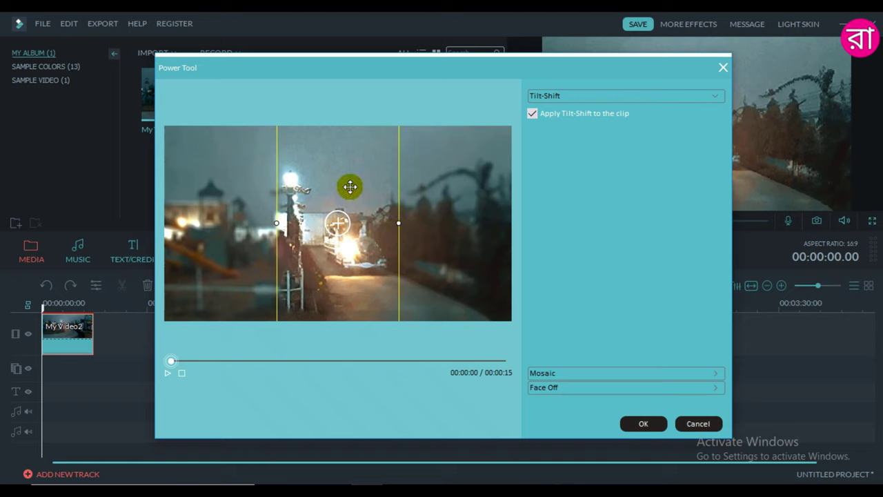
click(641, 423)
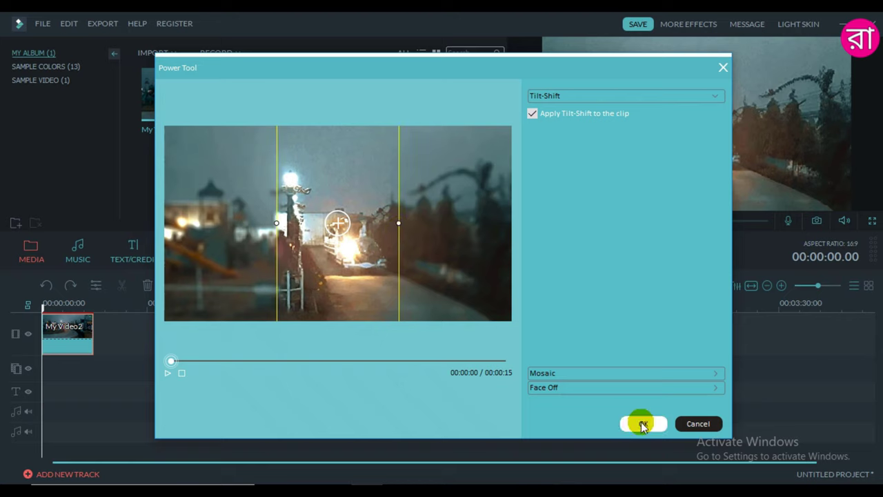
- Apply Mosaic to the clip, enlarge the mosaic area and place it over the sky and trees in the picture's upper right
click(562, 373)
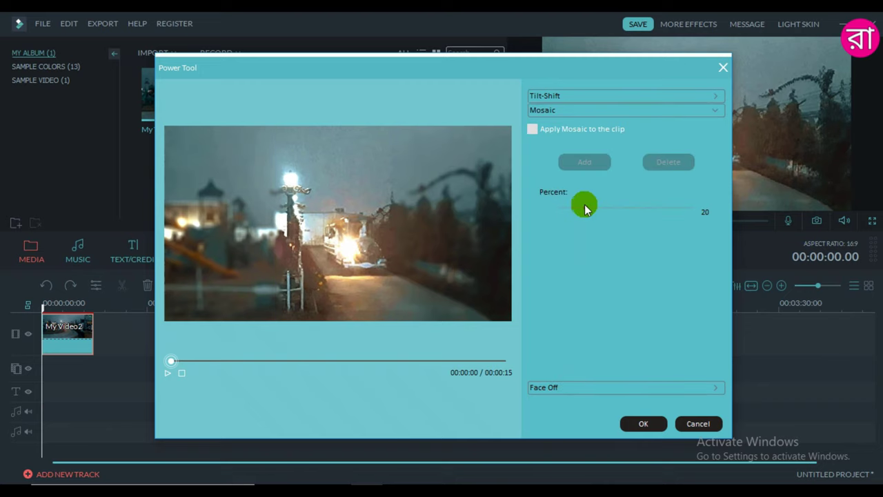
click(531, 130)
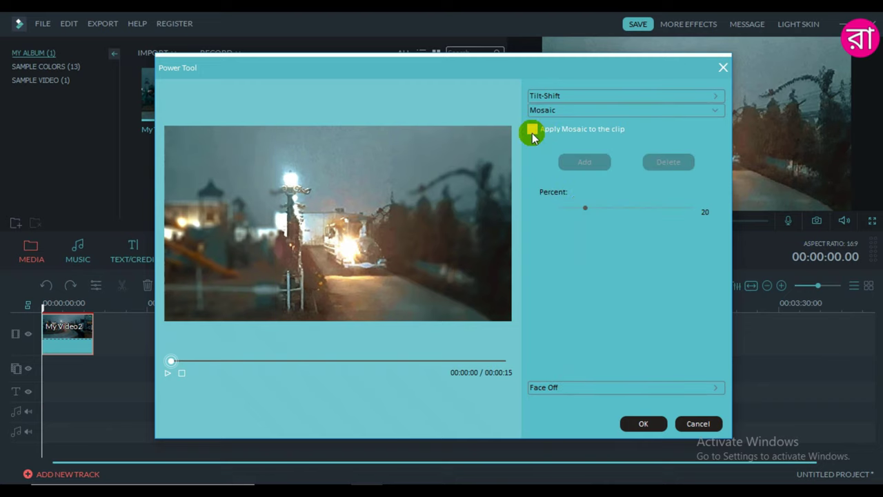
click(591, 163)
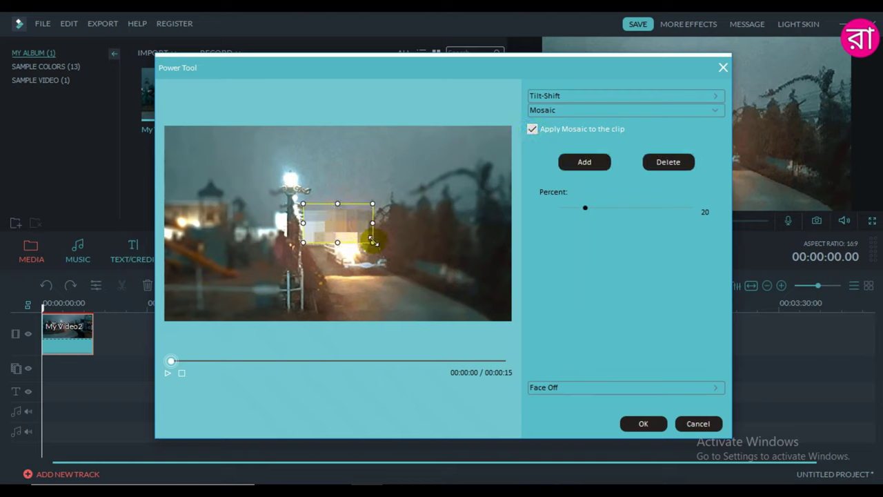
drag(373, 242, 426, 283)
drag(408, 257, 447, 161)
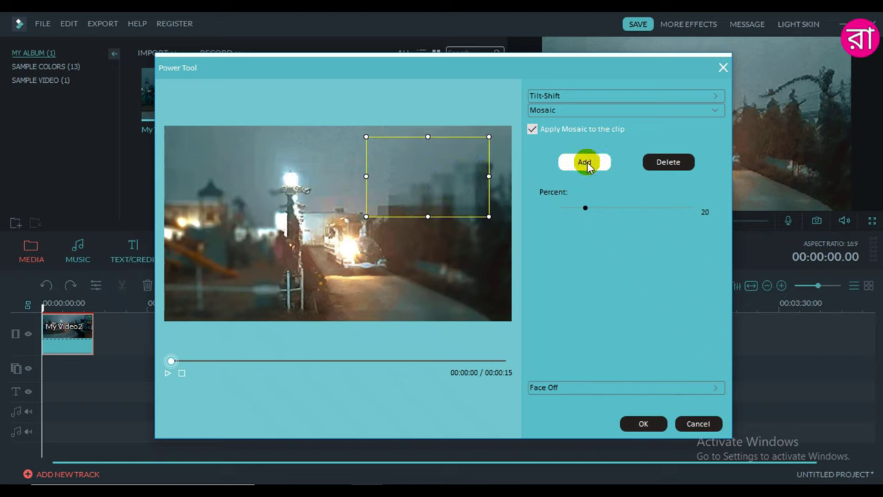
- Set the mosaic percent to 56, move the mosaic area over the train and apply the Power Tool effects
click(602, 209)
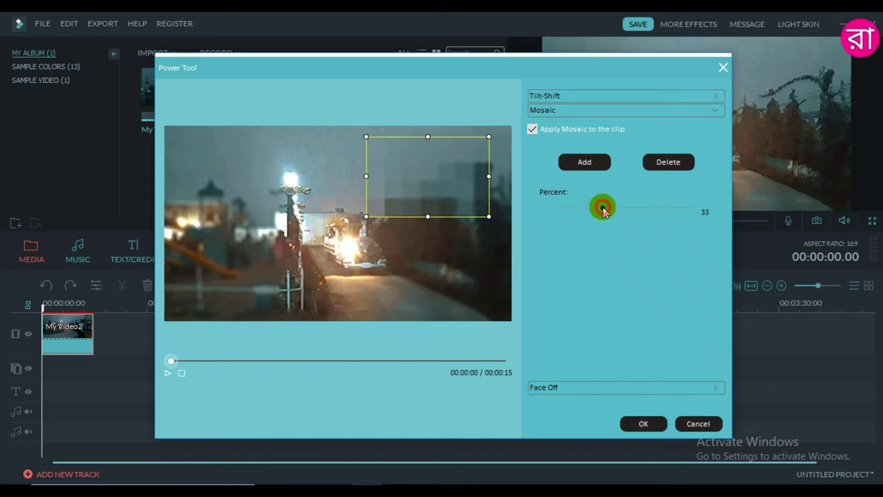
drag(616, 212, 633, 208)
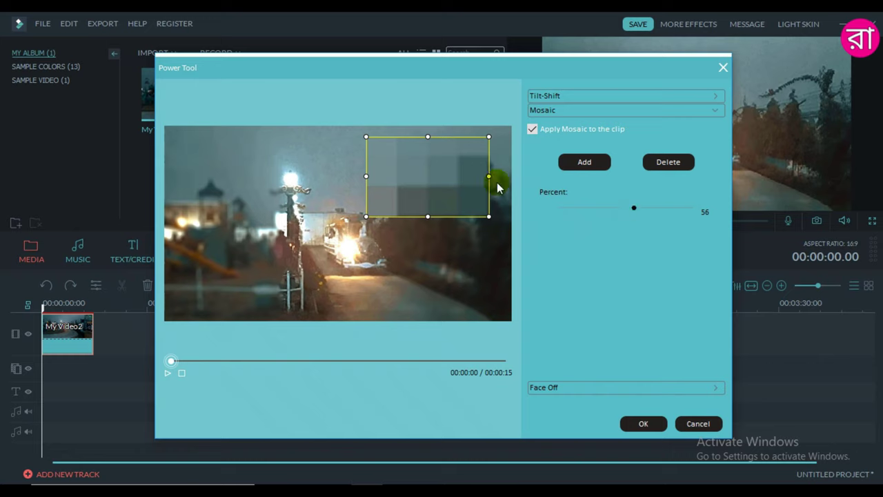
click(451, 165)
drag(451, 166, 391, 228)
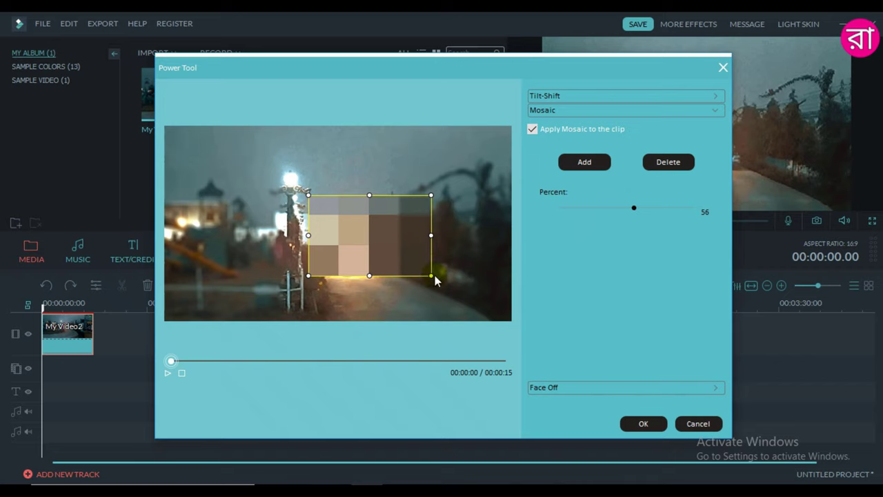
click(629, 420)
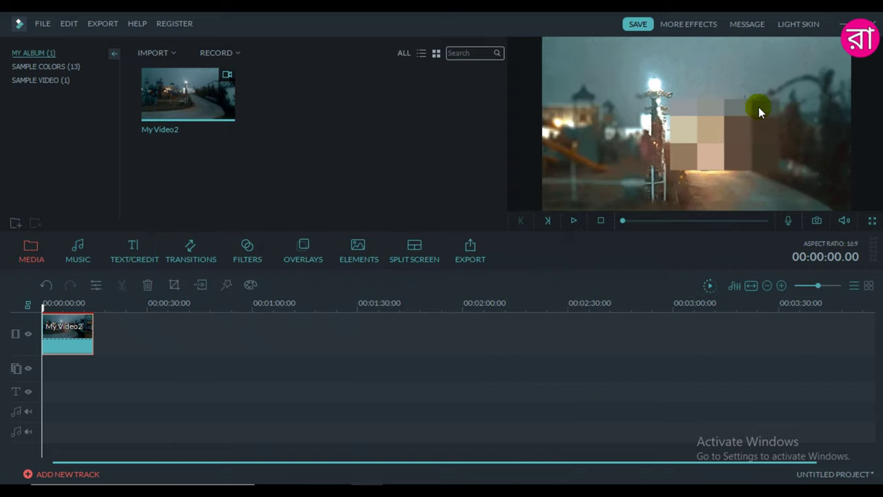
- Remove both the Tilt-Shift and the Mosaic effects from the My Video2 clip in the Power Tool
click(76, 337)
click(227, 285)
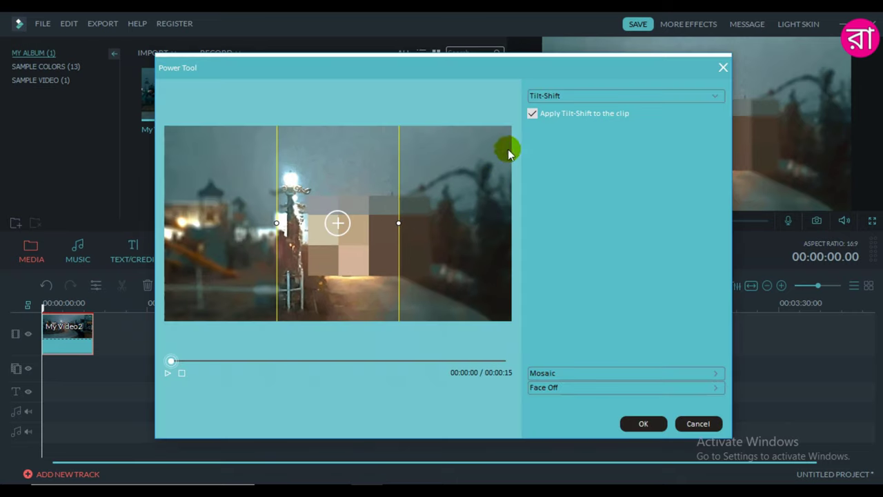
click(533, 113)
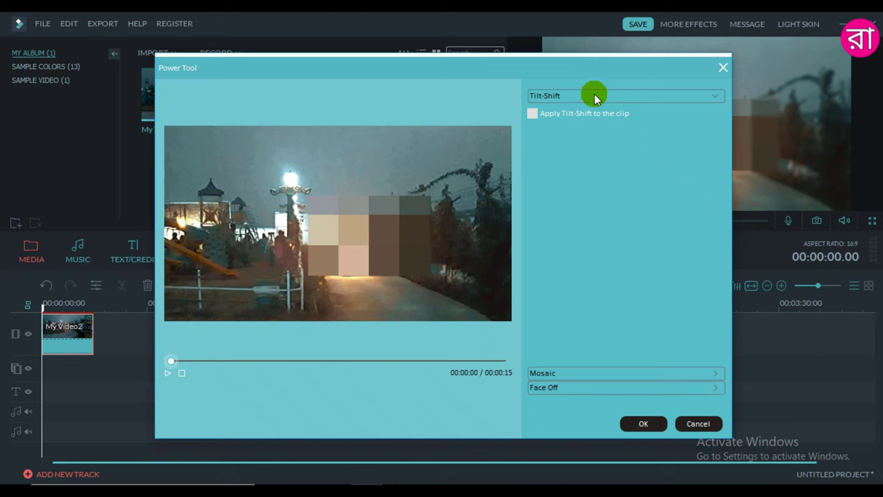
click(563, 373)
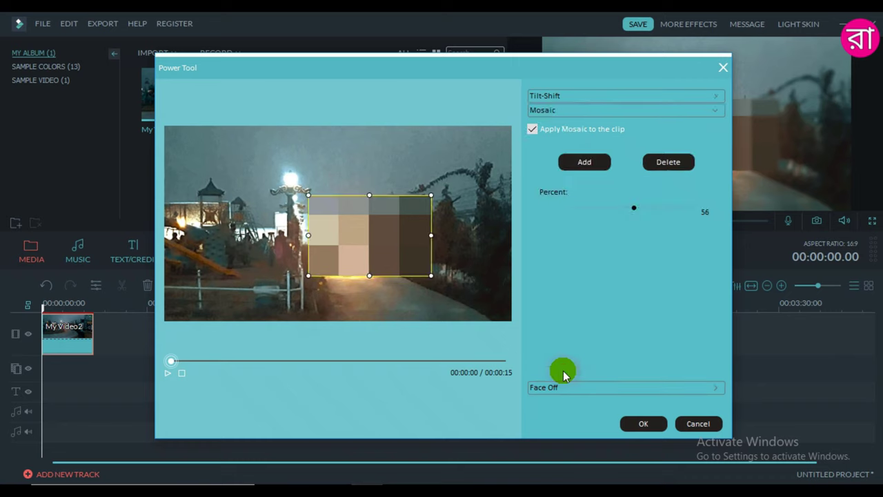
click(532, 131)
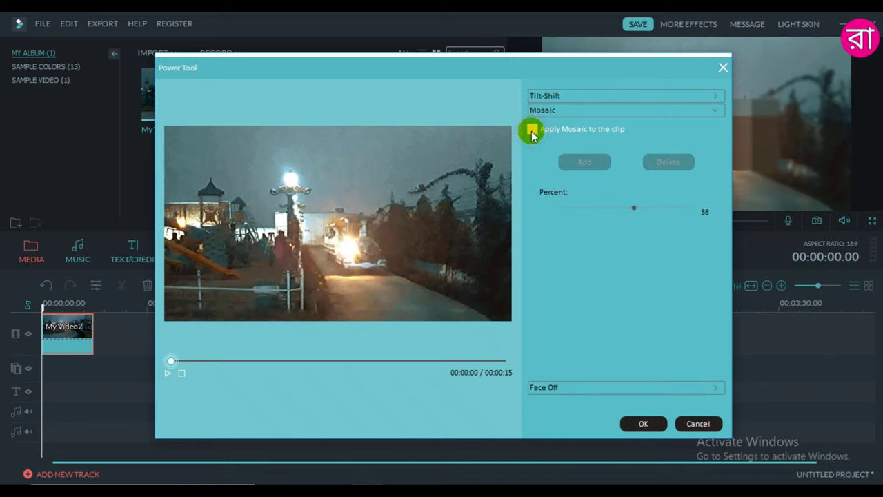
click(646, 425)
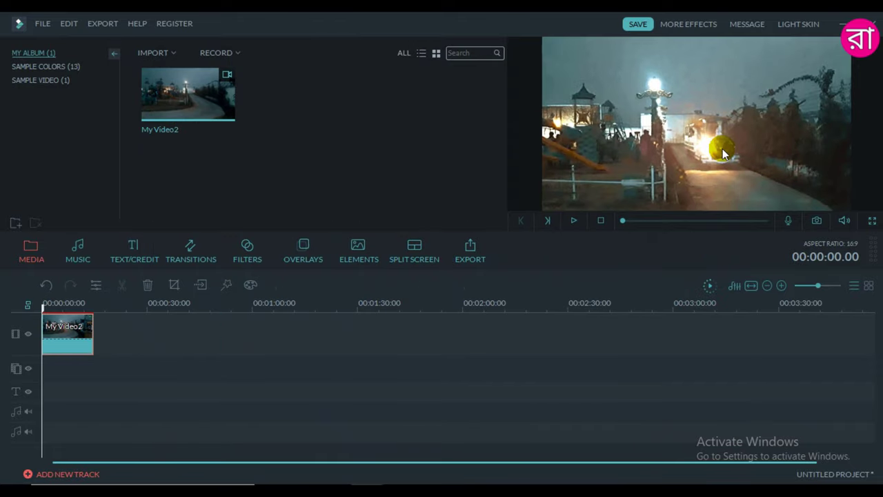
- Open Advanced Color Tuning for the My Video2 clip on the video track
click(80, 337)
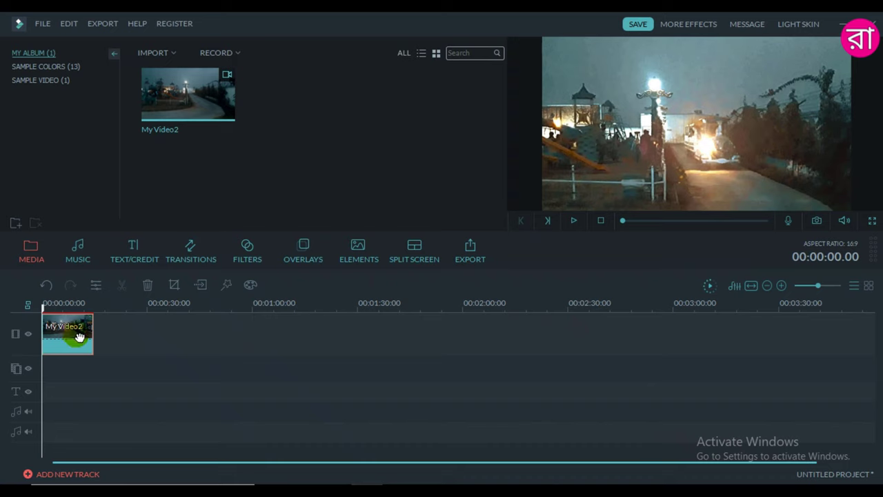
click(249, 285)
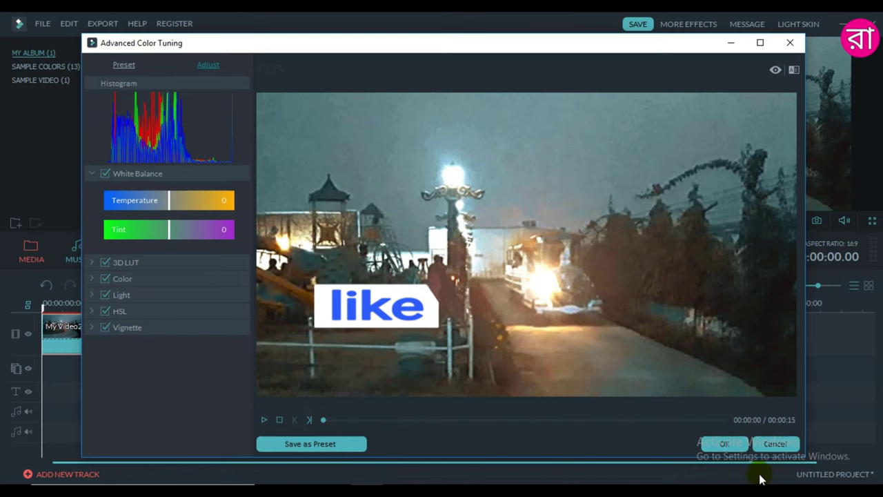
- Confirm the color tuning without changes and look through the built-in music library
click(730, 447)
click(78, 251)
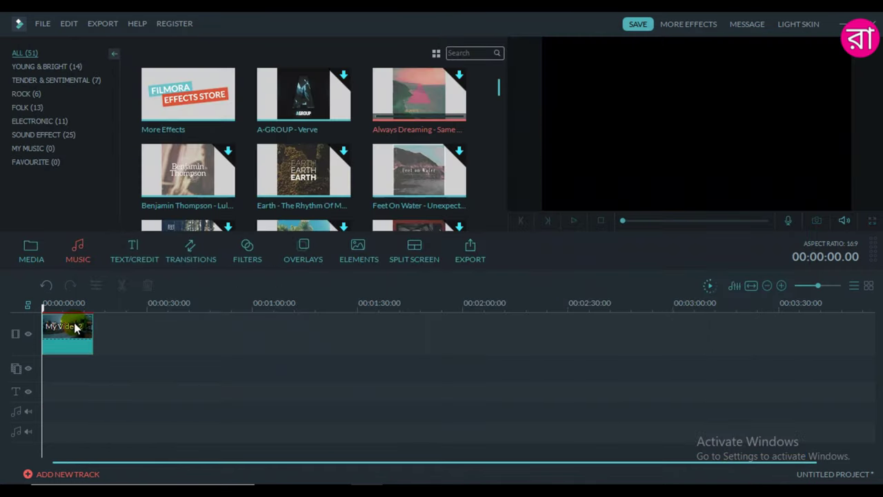
click(75, 325)
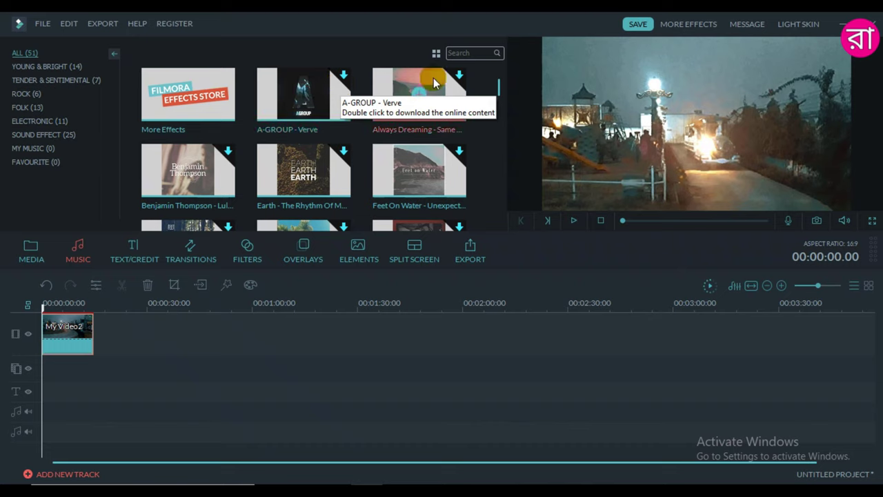
- Import the KSMK - Just my imagination audio from Local Disk (E:) and place it at the start of the first music track
click(30, 249)
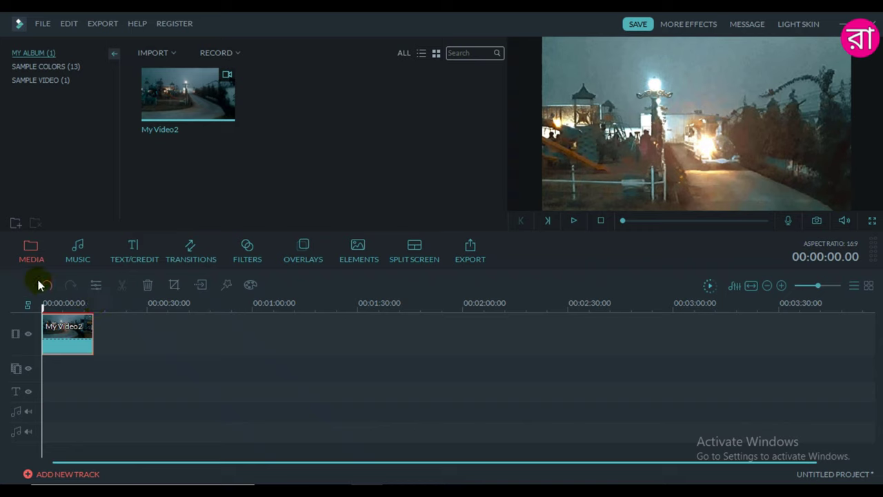
click(72, 343)
click(175, 125)
click(171, 53)
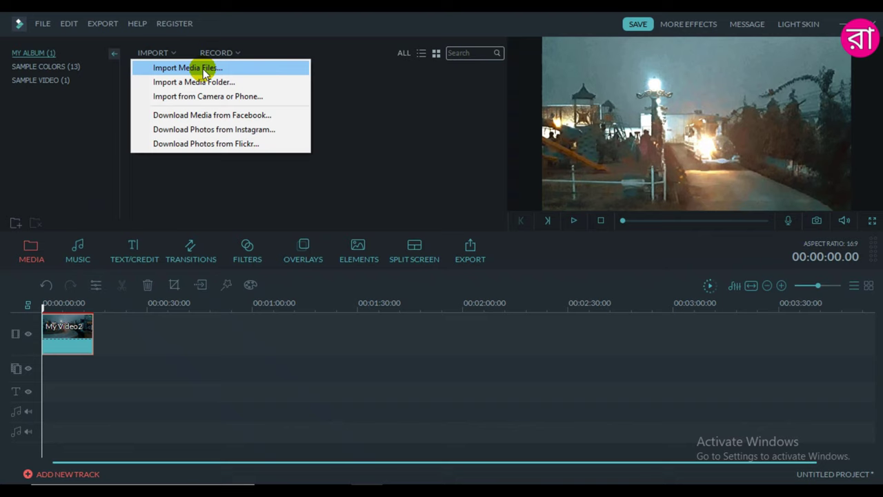
click(203, 68)
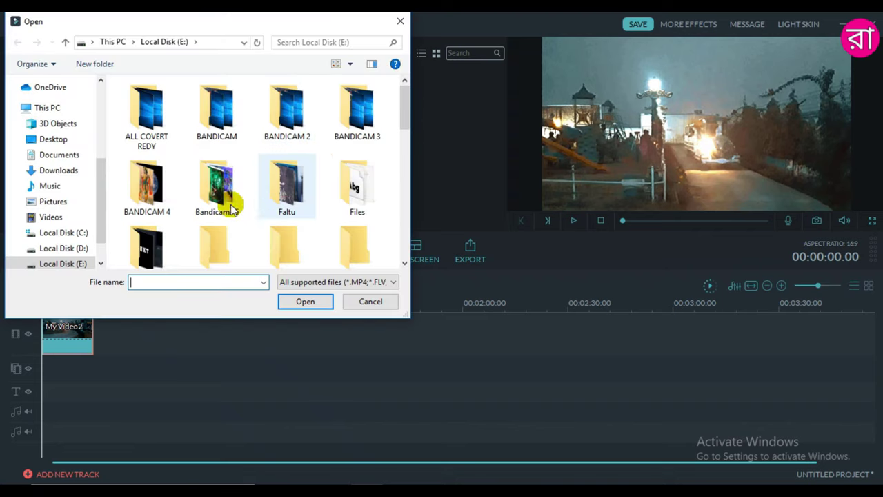
scroll(296, 207, down, 5)
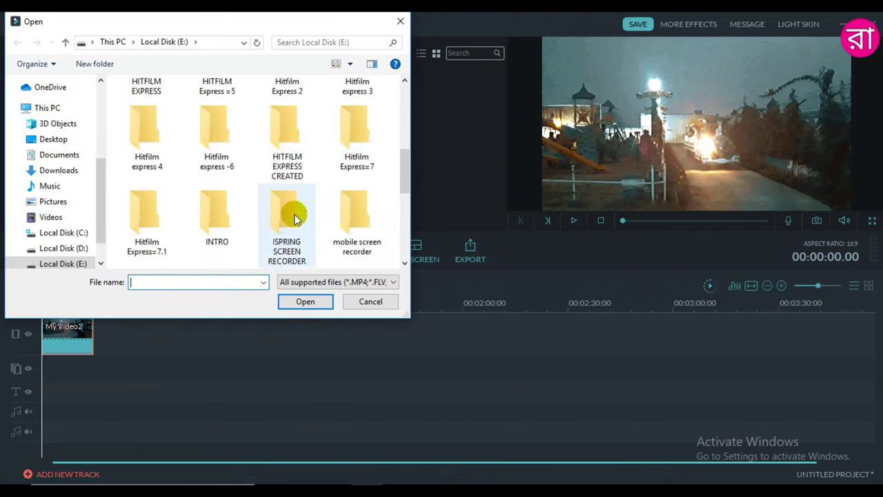
scroll(294, 218, down, 5)
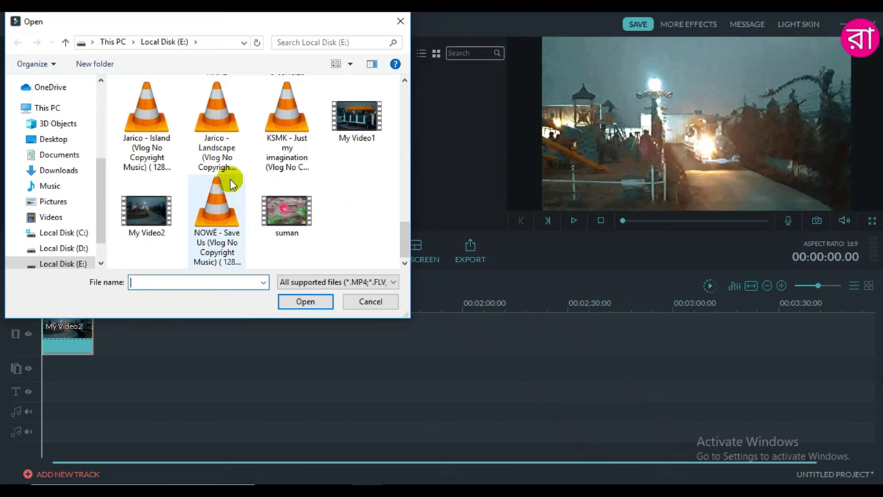
click(294, 169)
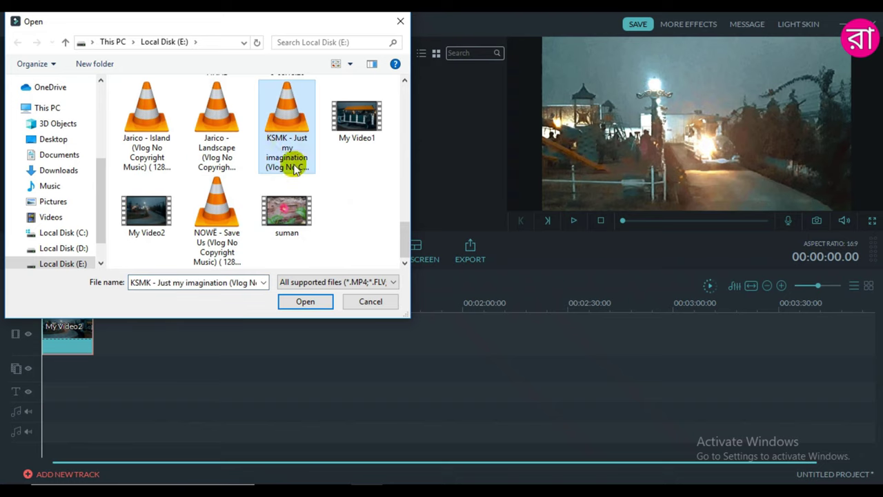
click(308, 301)
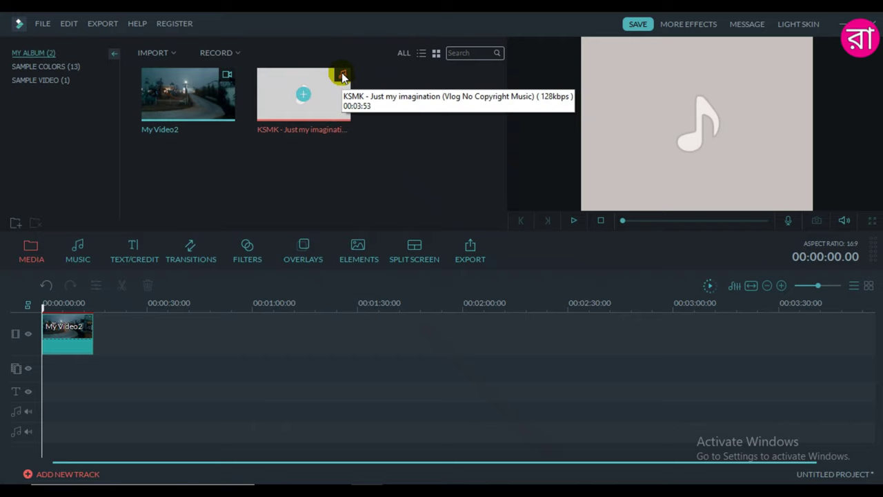
drag(341, 77, 50, 409)
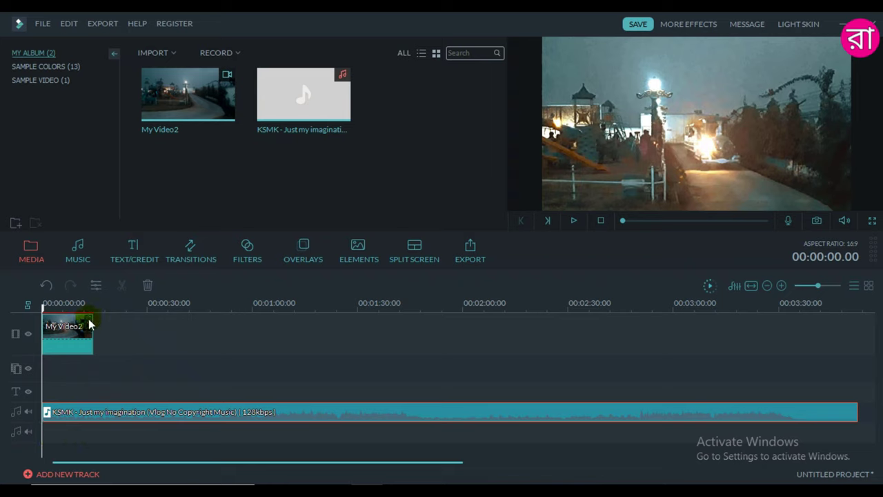
- Review the track settings and confirm one text track and two music tracks
click(29, 475)
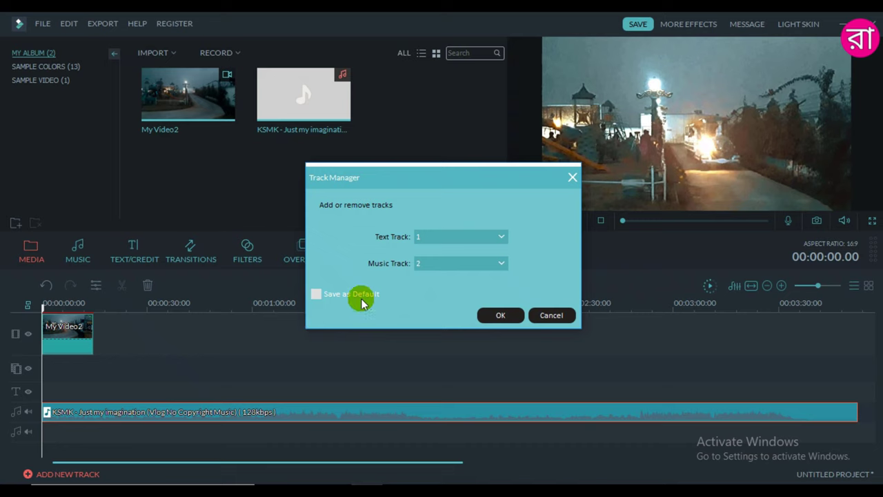
click(316, 294)
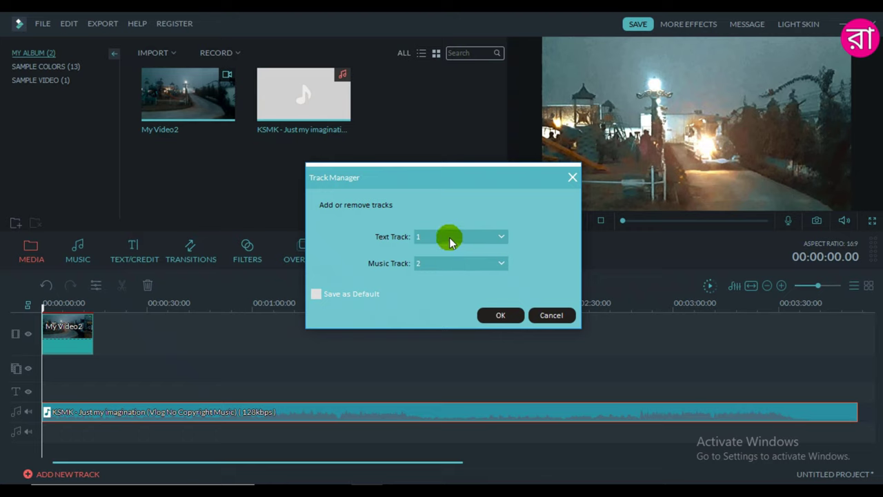
click(501, 316)
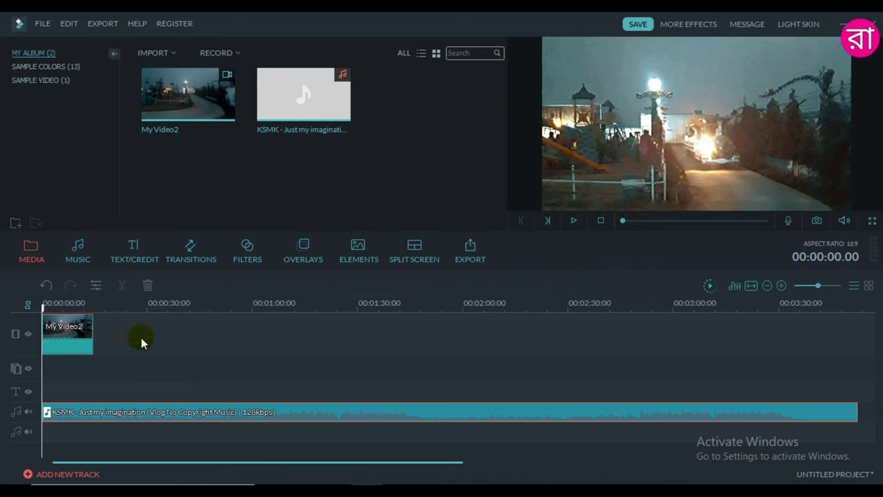
- Split the music clip at 00:00:14.06, near the end of the video clip, and delete the remaining part
mouse_move(43, 307)
mouse_down()
mouse_move(90, 308)
mouse_move(47, 307)
mouse_up()
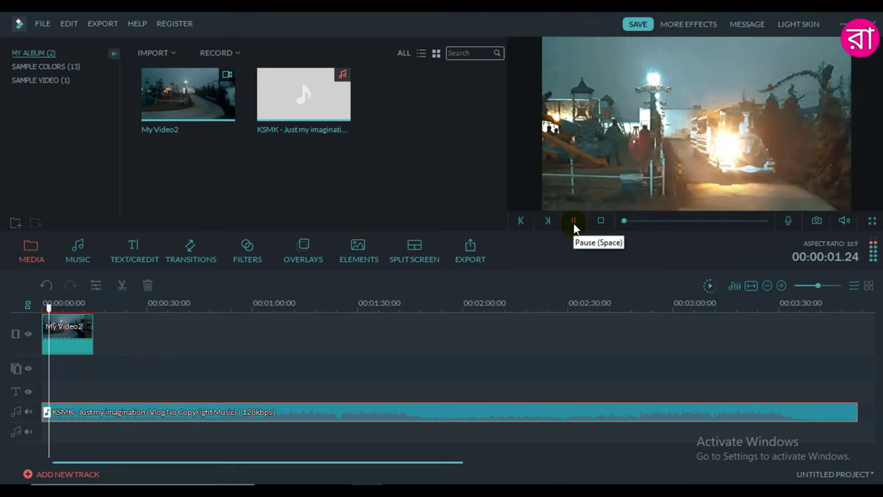
click(573, 222)
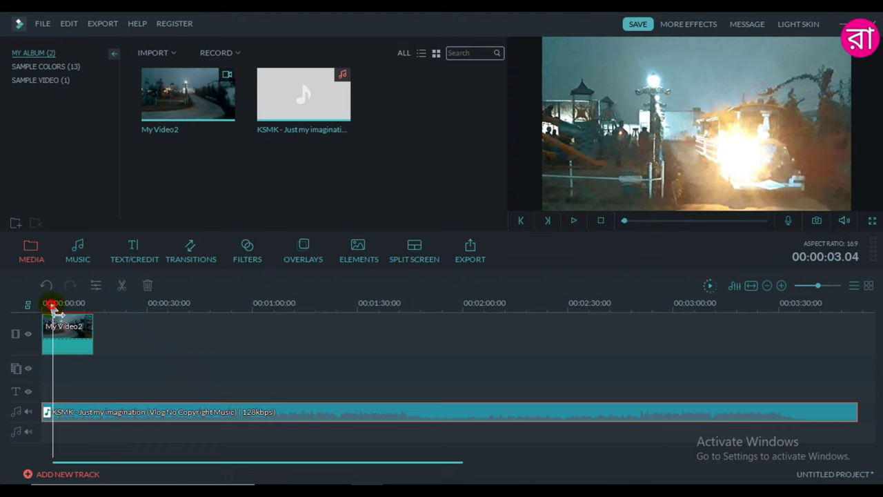
drag(55, 312, 97, 317)
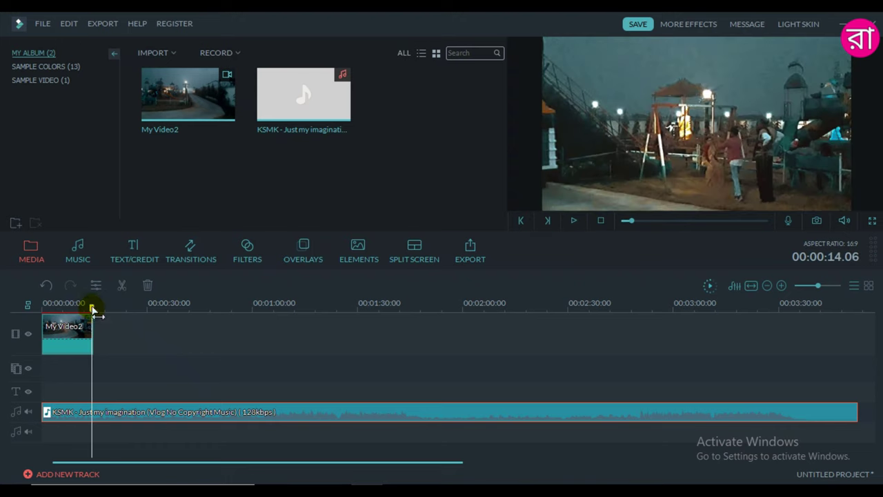
click(122, 287)
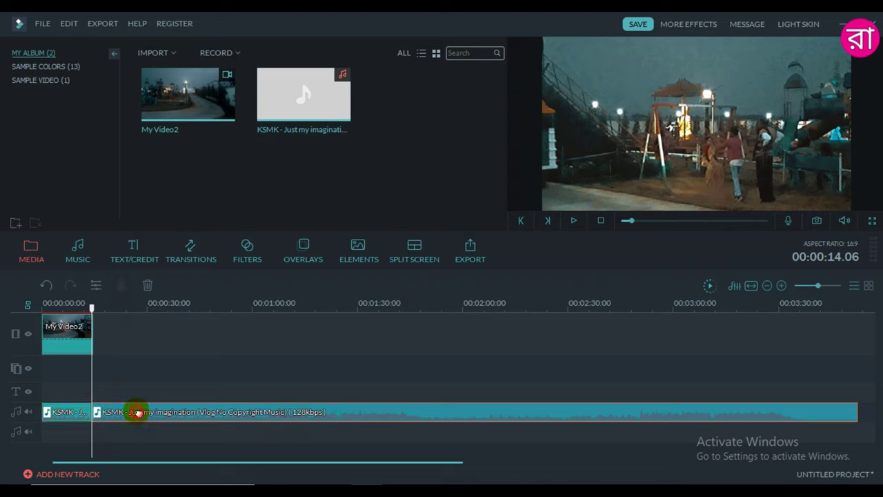
click(147, 285)
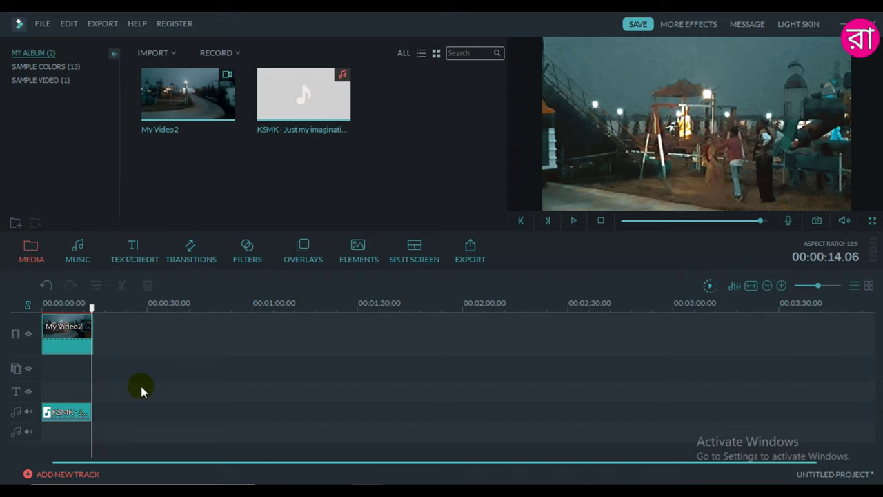
- Return the playhead to the timeline start and detach the audio from the My Video2 clip
drag(93, 312, 42, 308)
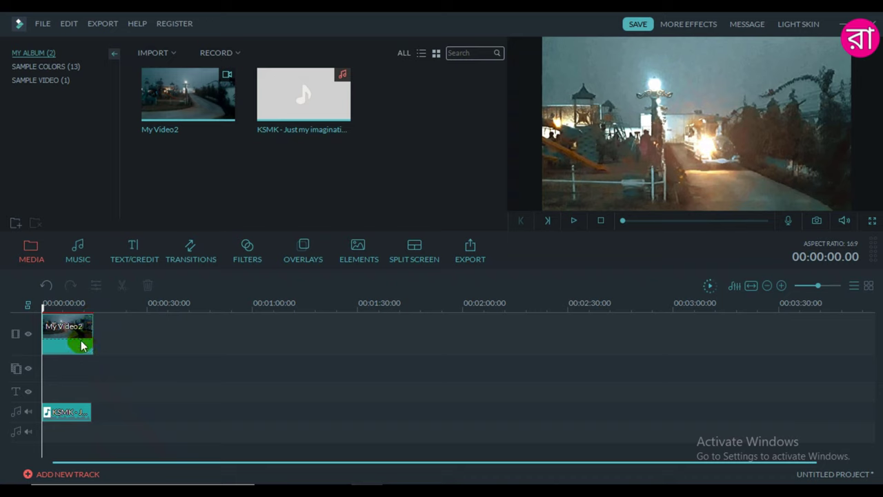
right_click(81, 345)
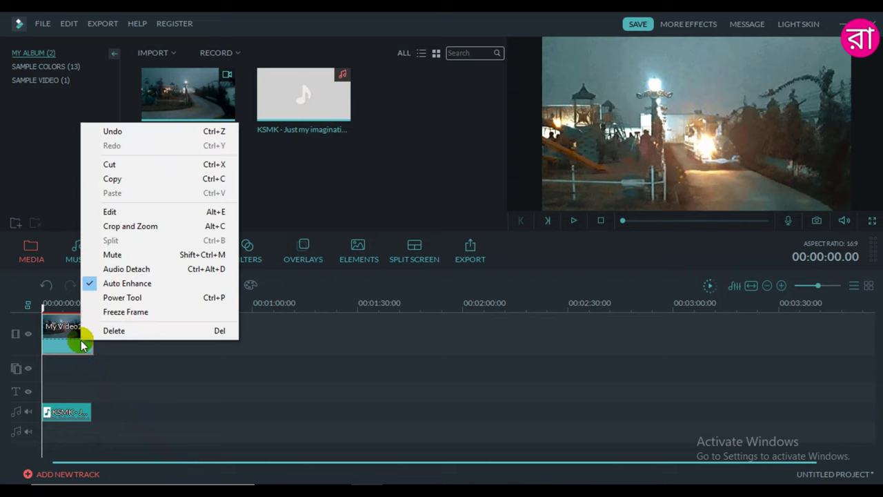
click(143, 270)
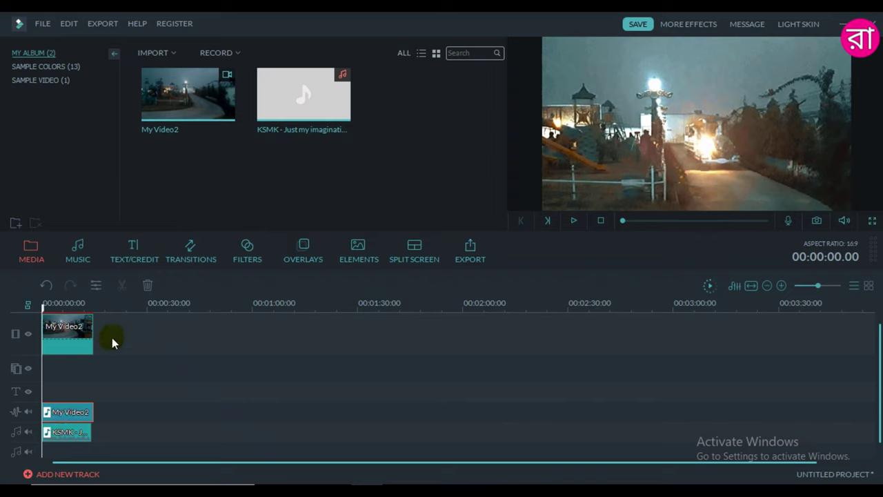
- Review the audio settings of the detached My Video2 sound and delete it from its track
click(95, 285)
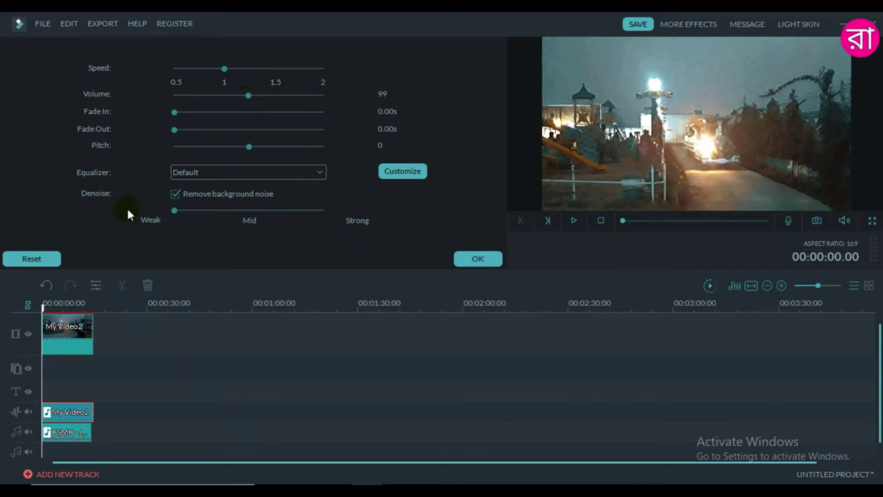
click(491, 258)
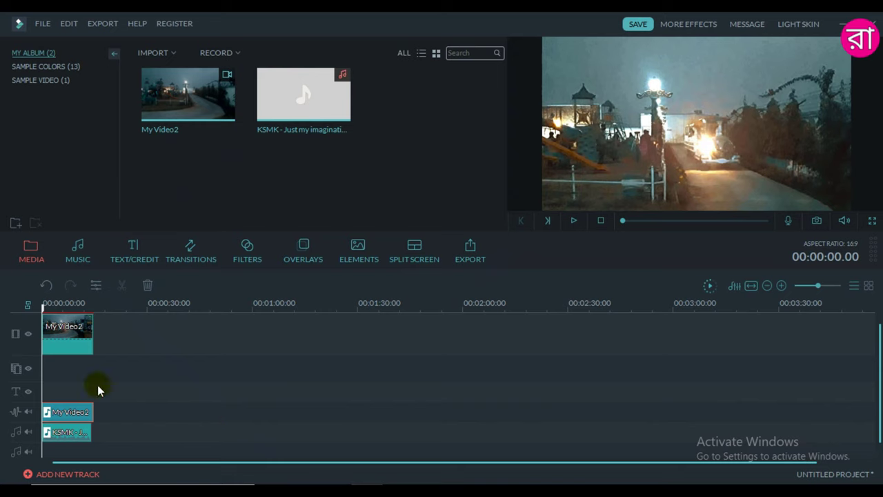
click(147, 291)
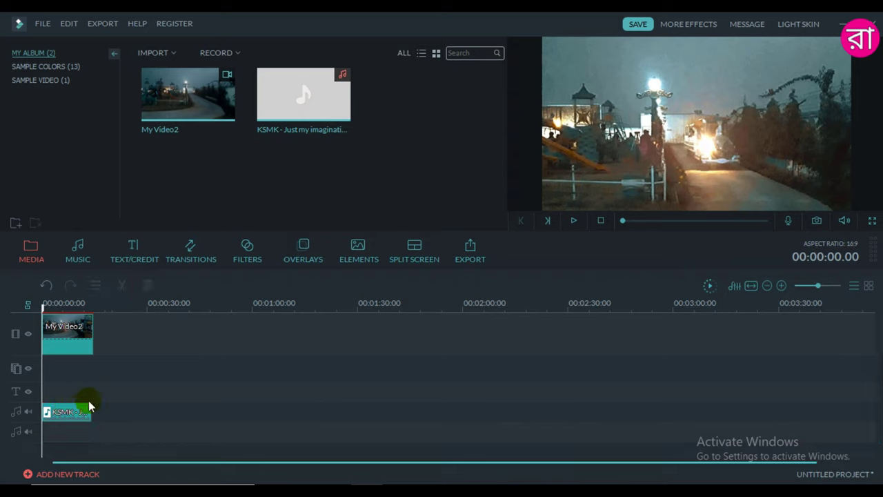
- Set the music clip's volume to 58 and play the first second of the timeline
click(308, 133)
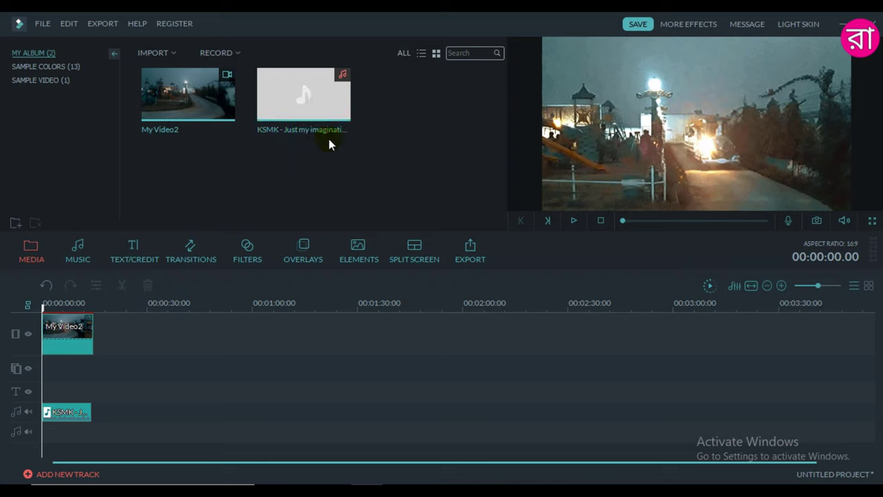
click(67, 412)
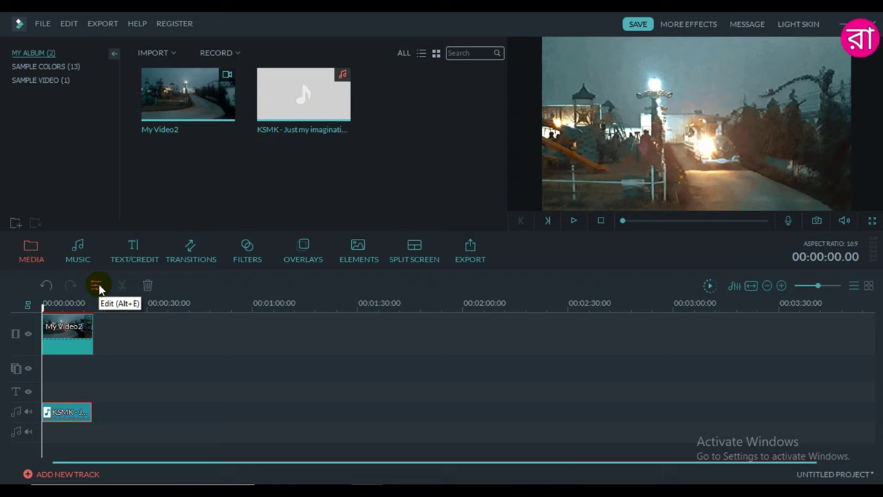
click(60, 407)
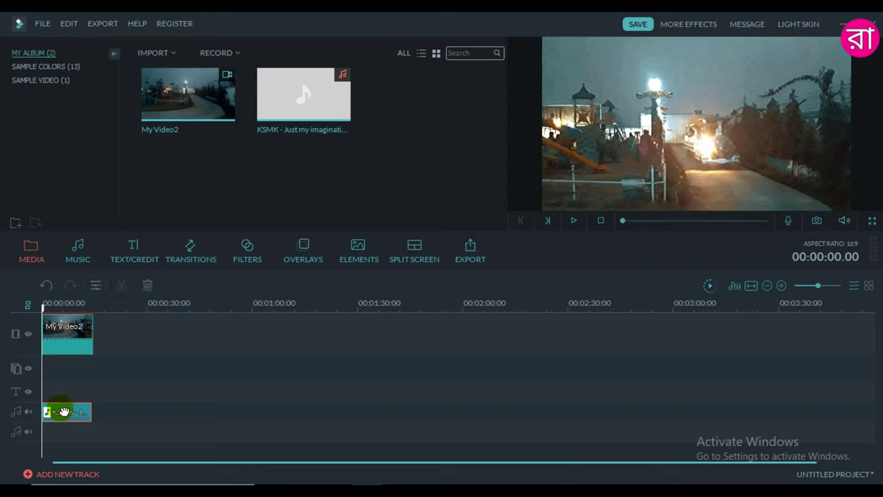
click(96, 285)
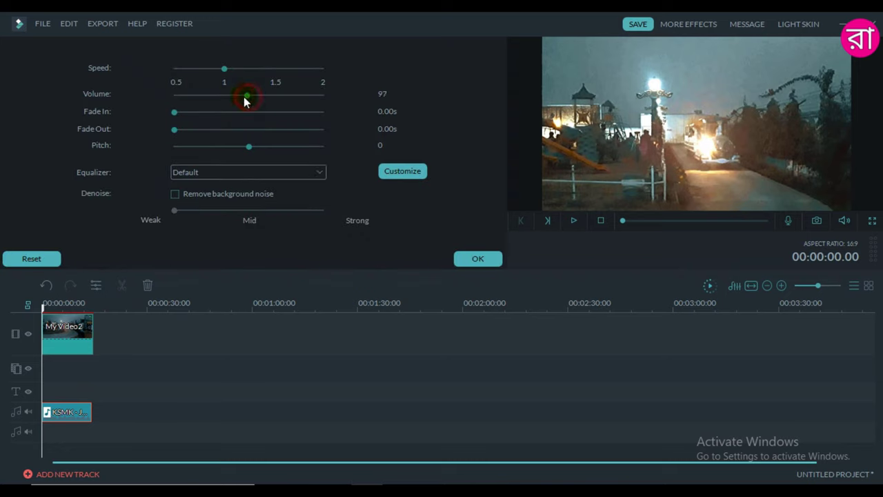
drag(211, 97, 218, 96)
click(478, 260)
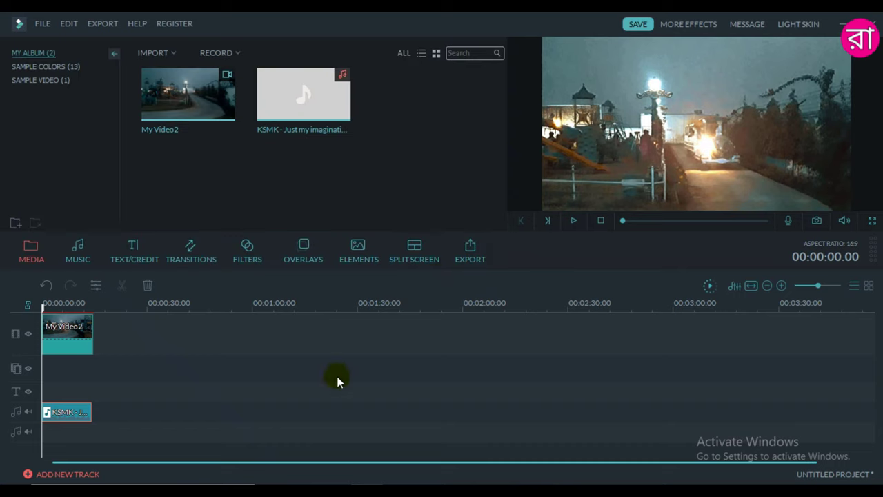
click(575, 222)
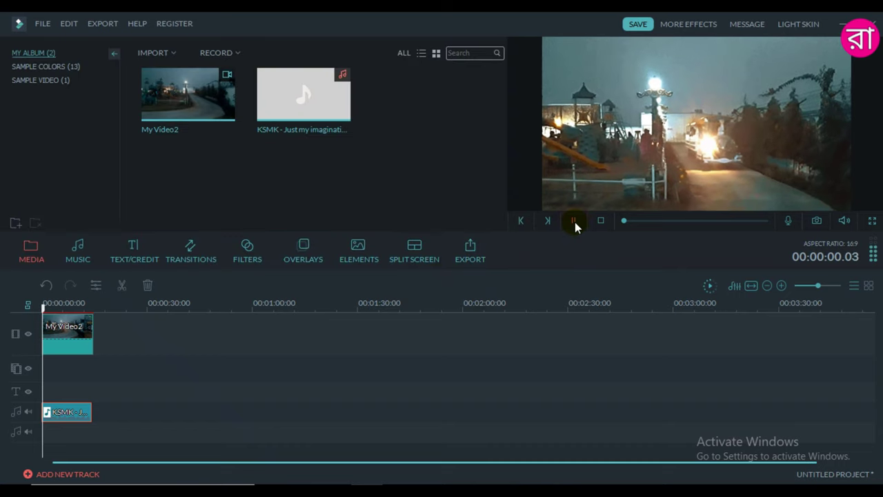
click(574, 222)
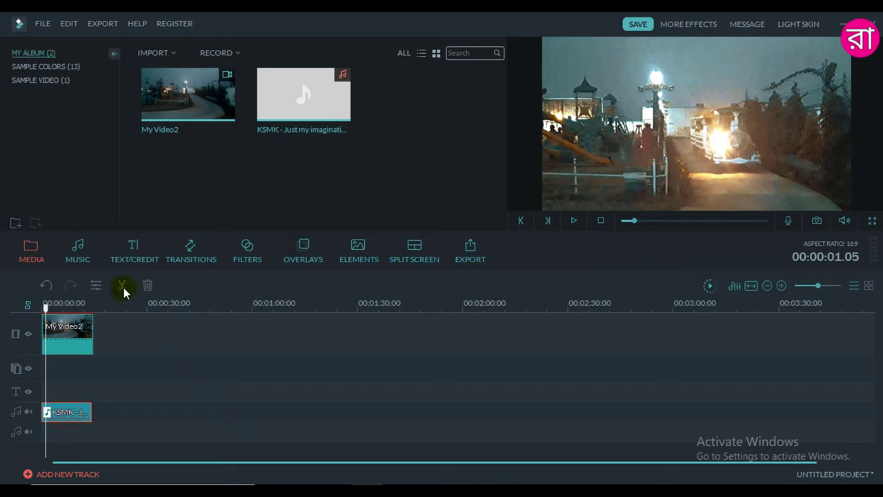
- Lower the music clip's volume further and play a short stretch of the timeline to check it
click(94, 286)
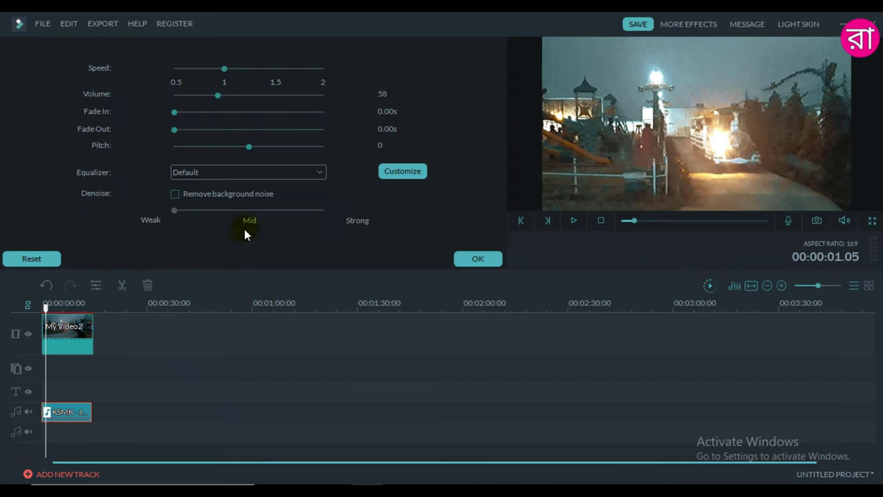
drag(216, 96, 195, 97)
click(478, 262)
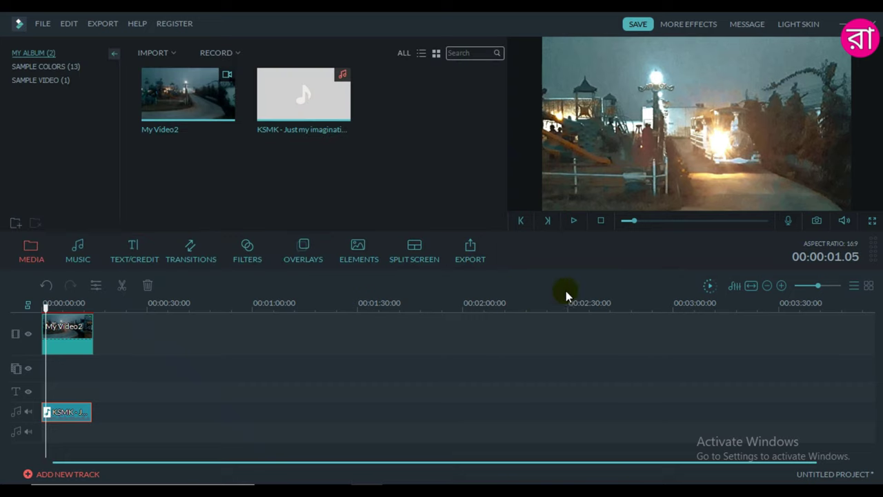
click(576, 220)
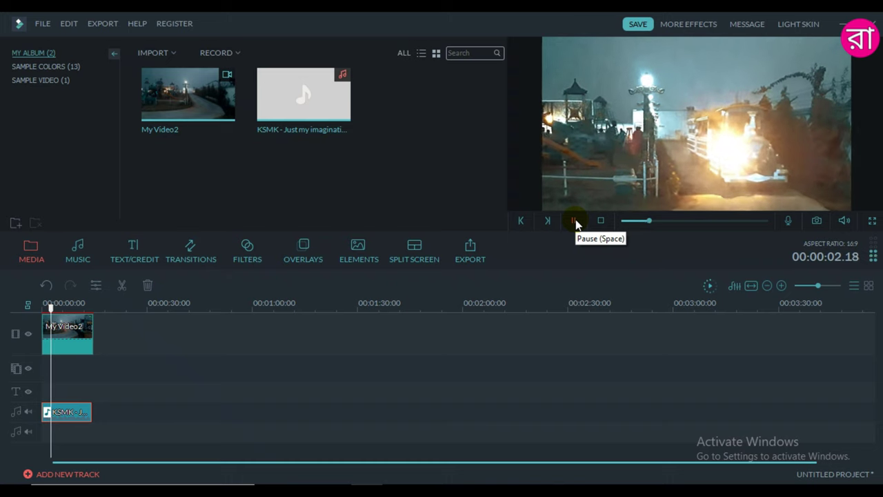
click(575, 220)
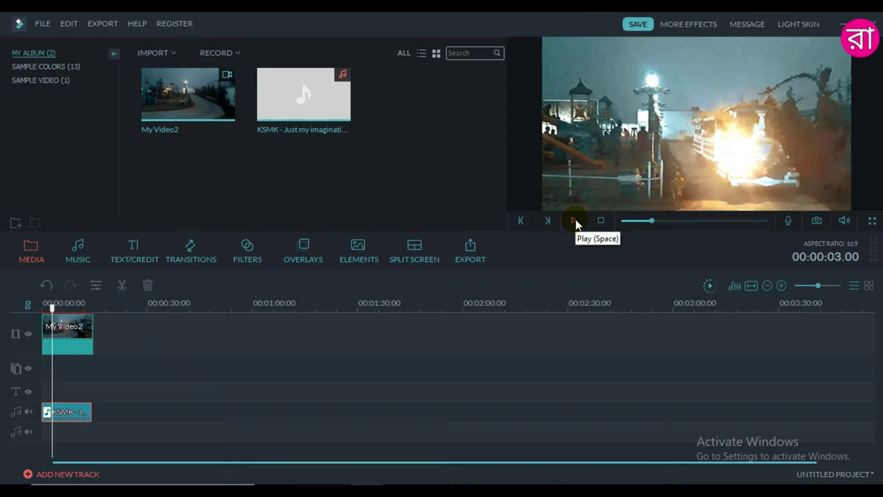
- Browse the title presets and add the Opener 1 title to the timeline directly after the My Video2 clip
click(78, 336)
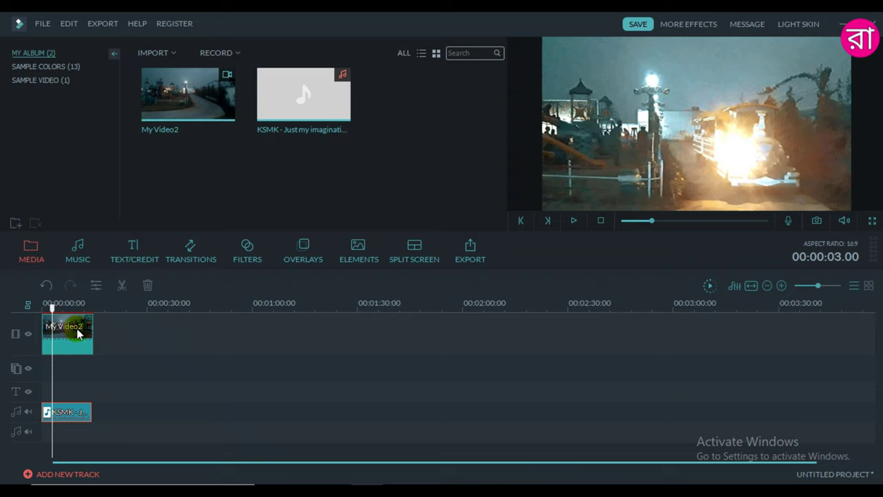
click(77, 326)
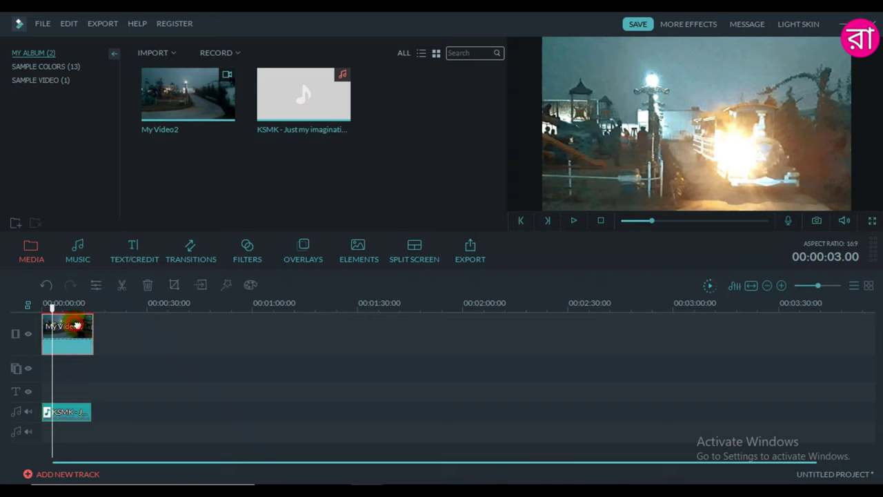
click(142, 250)
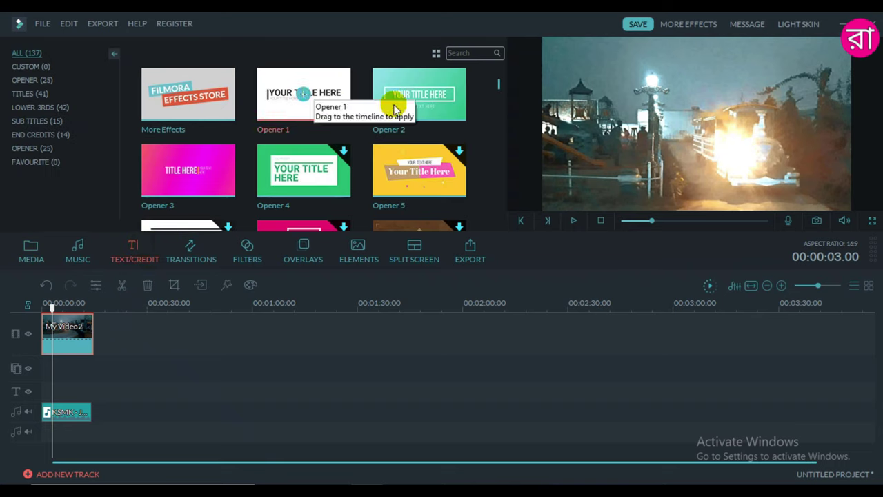
drag(498, 86, 469, 79)
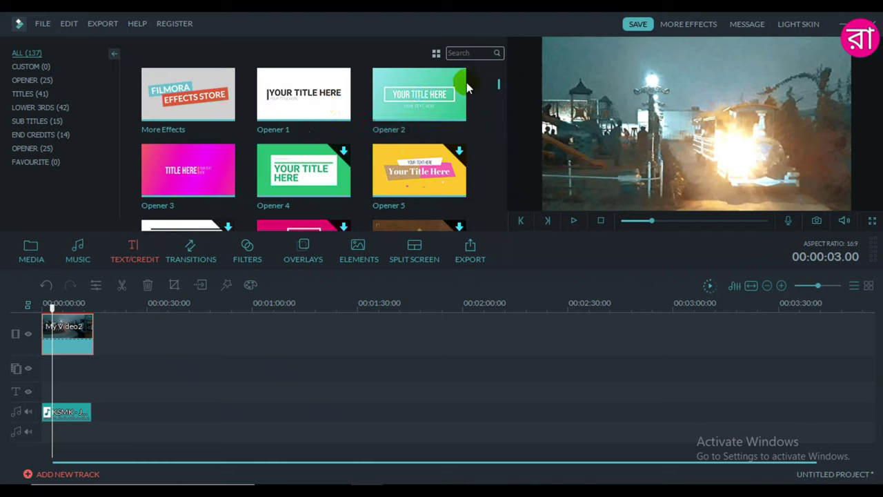
click(329, 81)
drag(233, 234, 320, 338)
- Open the Opener 1 title for editing and replace its main text with "filmora"
click(102, 391)
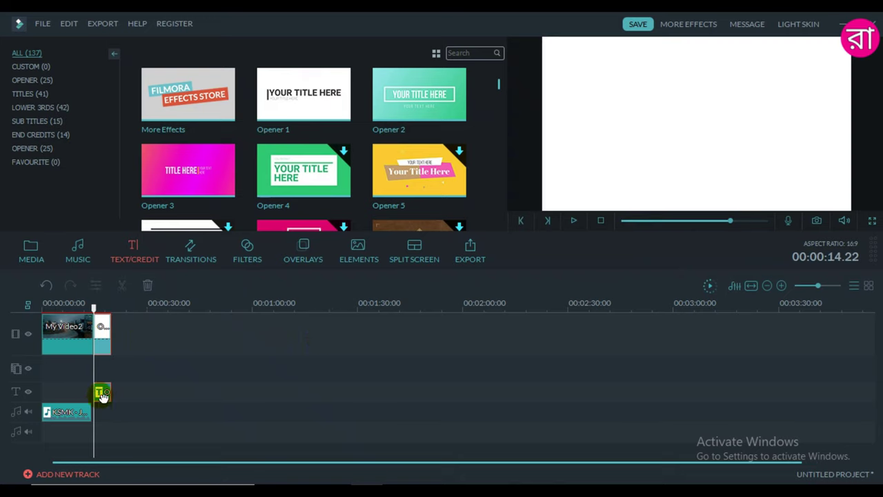
double_click(101, 391)
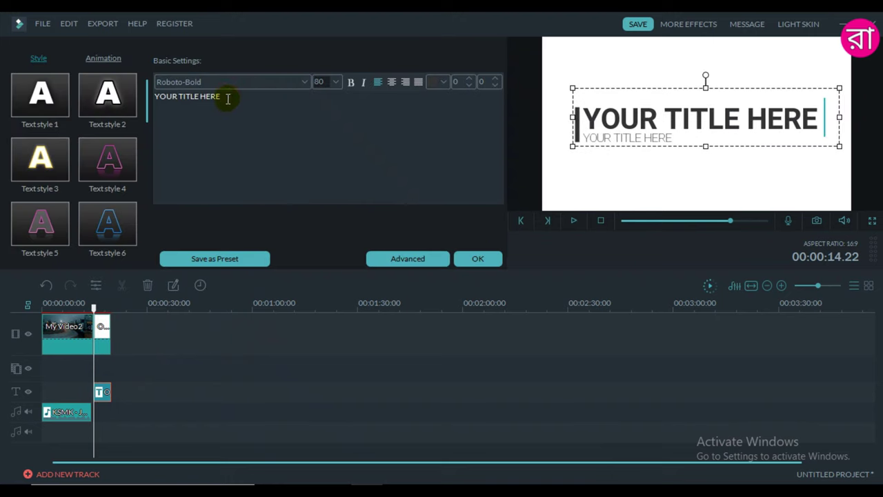
key(BackSpace)
key(BackSpace)
key(BackSpace)
key(BackSpace)
key(BackSpace)
key(BackSpace)
key(BackSpace)
key(BackSpace)
key(BackSpace)
key(BackSpace)
key(BackSpace)
key(BackSpace)
key(BackSpace)
key(BackSpace)
key(BackSpace)
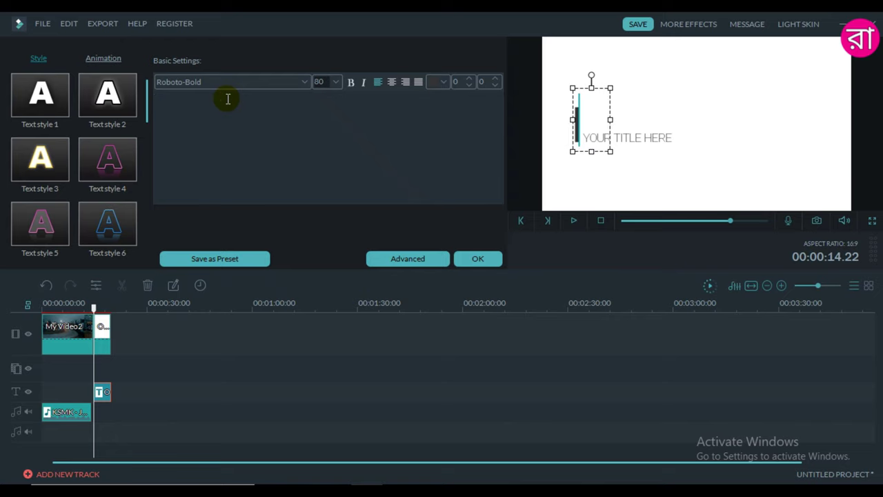
text(fi)
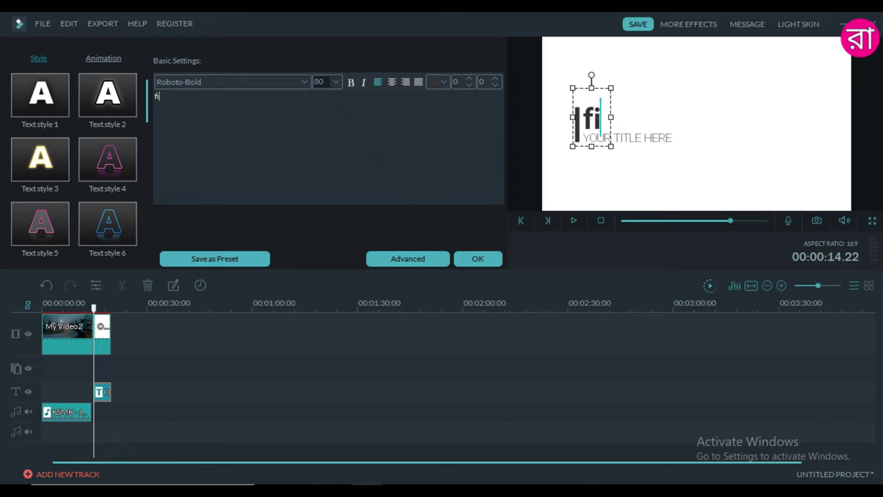
text(lmora)
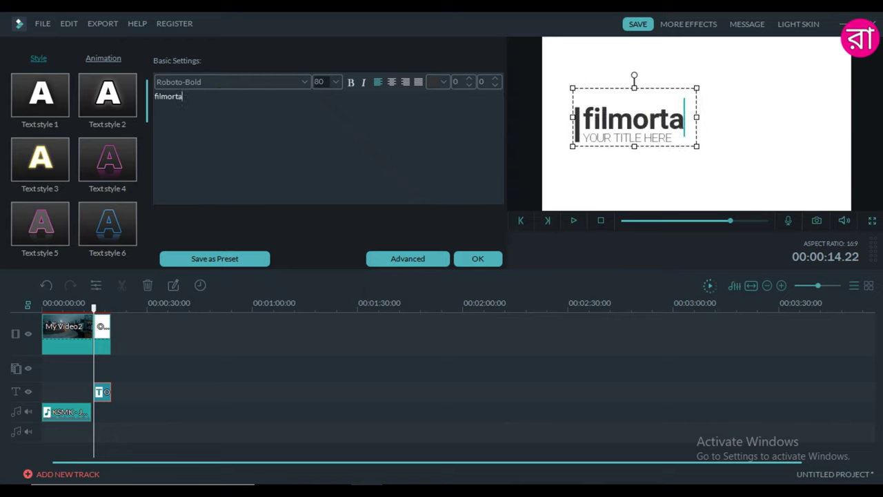
- Make the filmora title bold and set its font to Rockwell Extra Bold
click(350, 82)
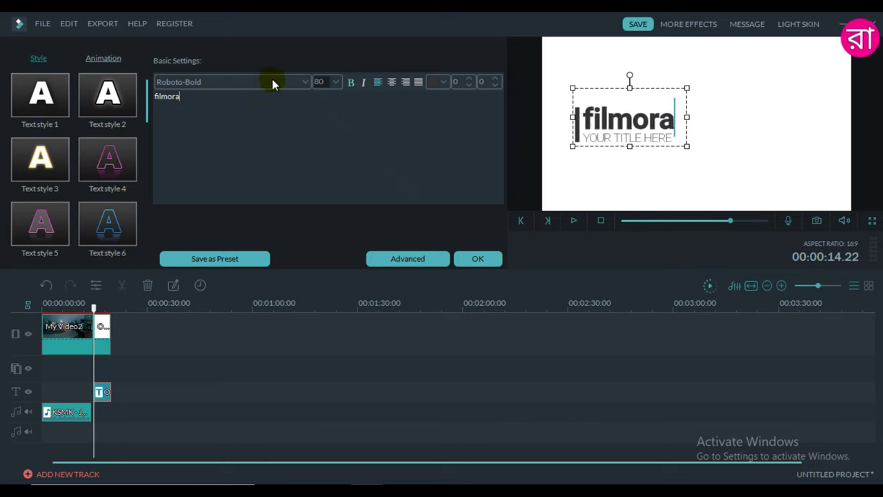
click(296, 81)
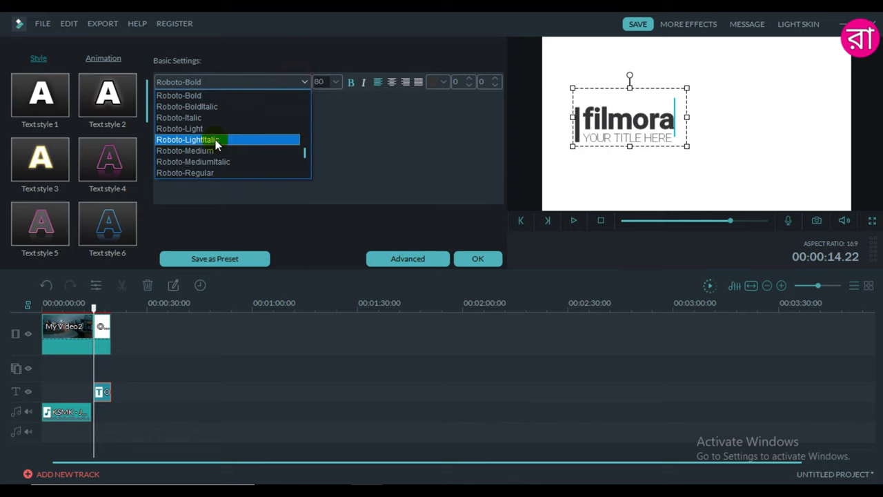
scroll(215, 139, down, 5)
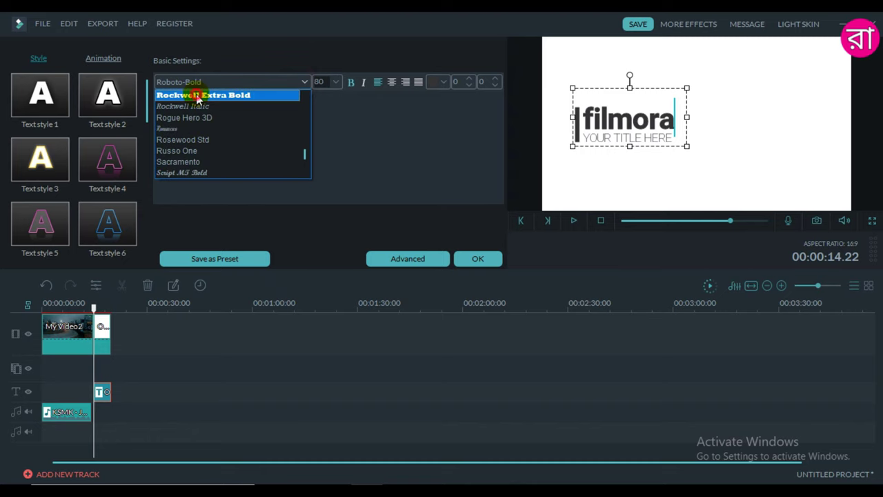
click(197, 97)
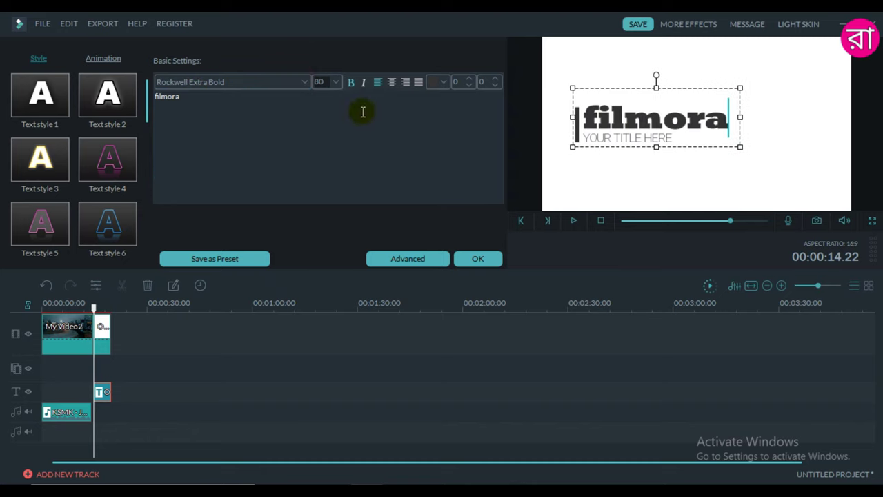
- Center-align the filmora title text and color it orange
click(392, 82)
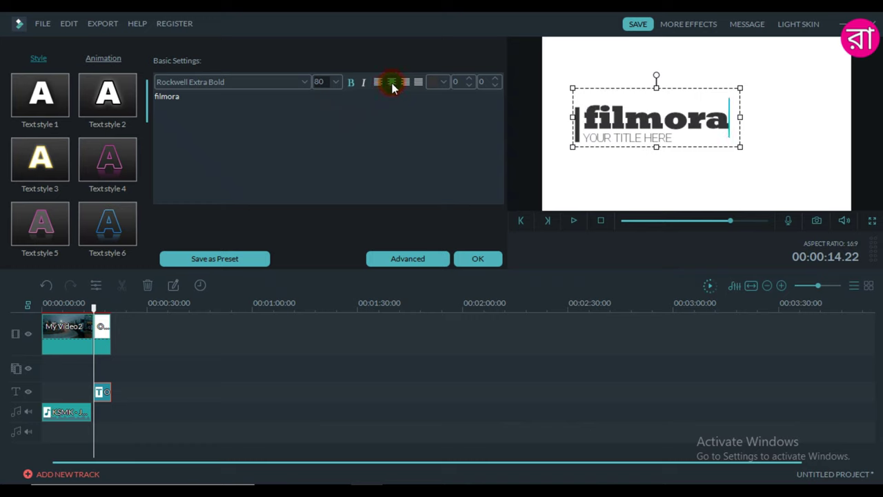
click(435, 81)
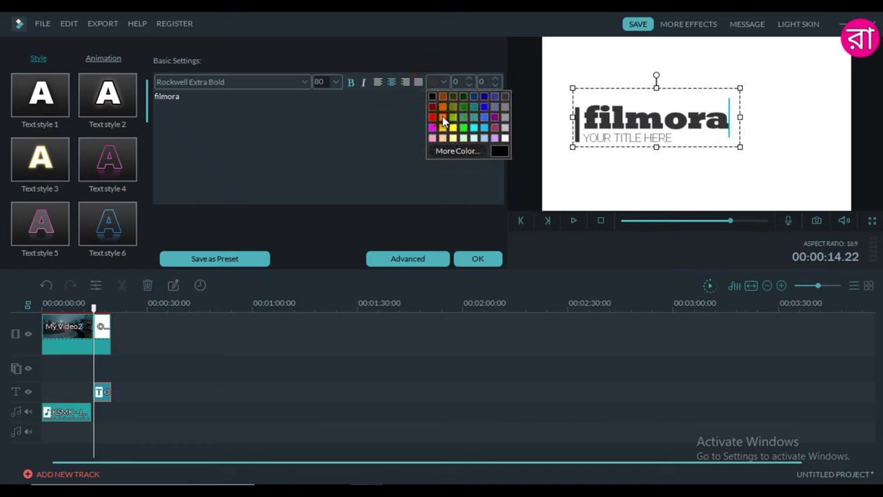
click(442, 116)
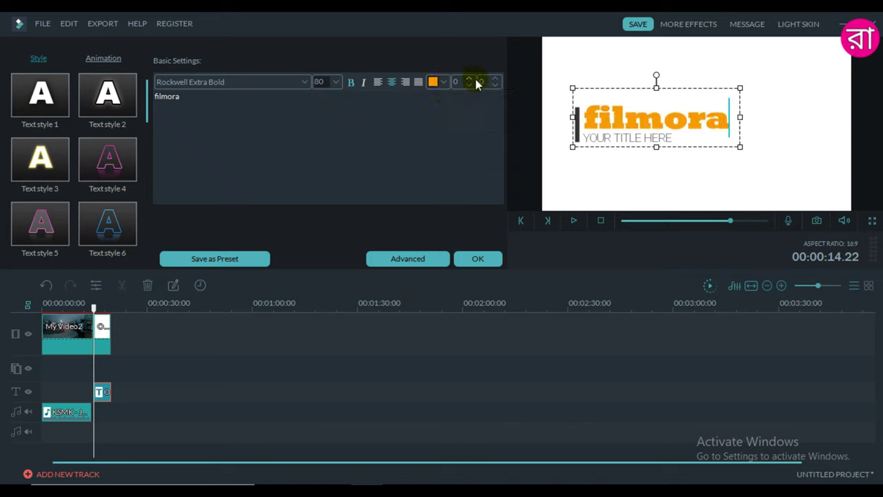
- Increase the character spacing of the filmora title to 9
click(495, 80)
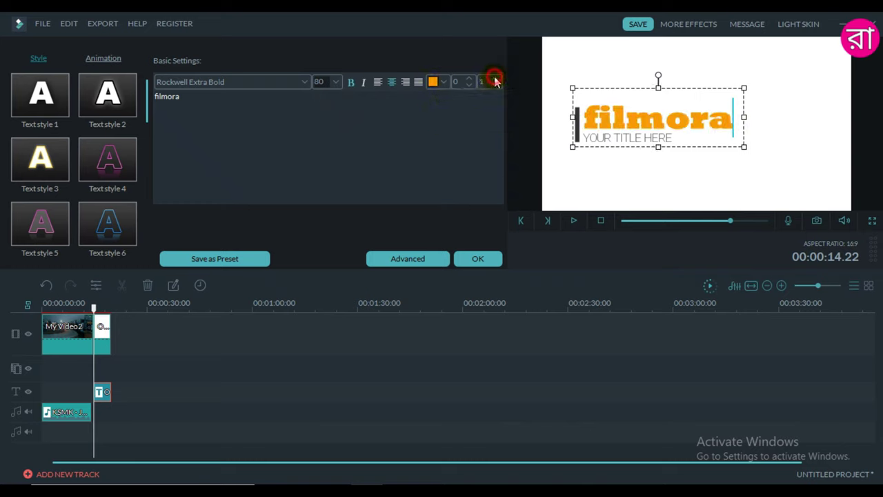
click(495, 79)
click(495, 80)
click(495, 79)
click(496, 79)
click(495, 80)
click(495, 79)
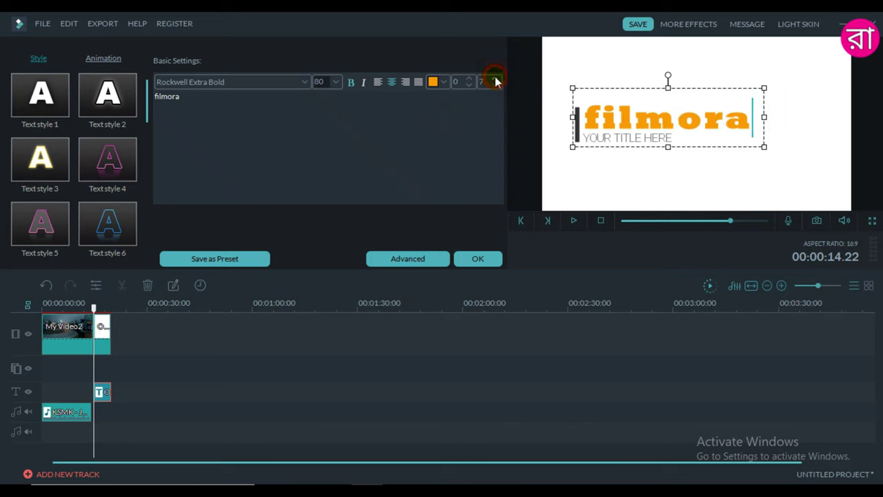
click(495, 80)
click(495, 80)
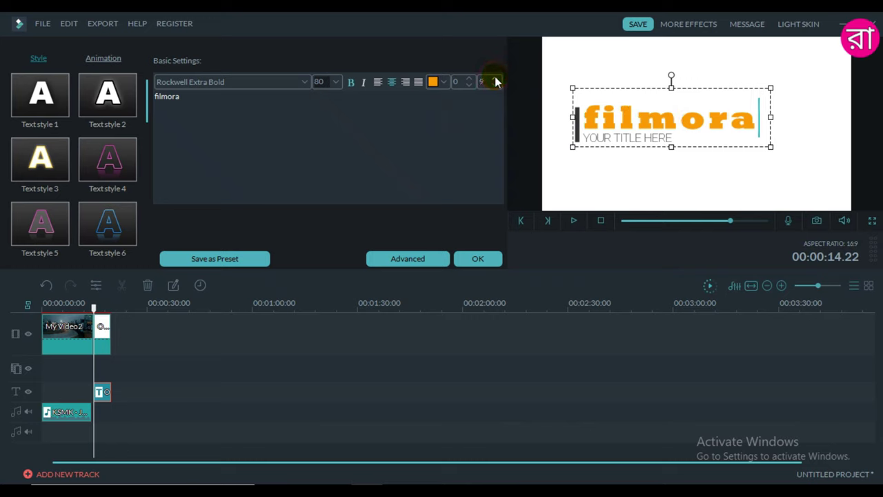
- Open the advanced text editor and give the filmora title a black border
click(416, 261)
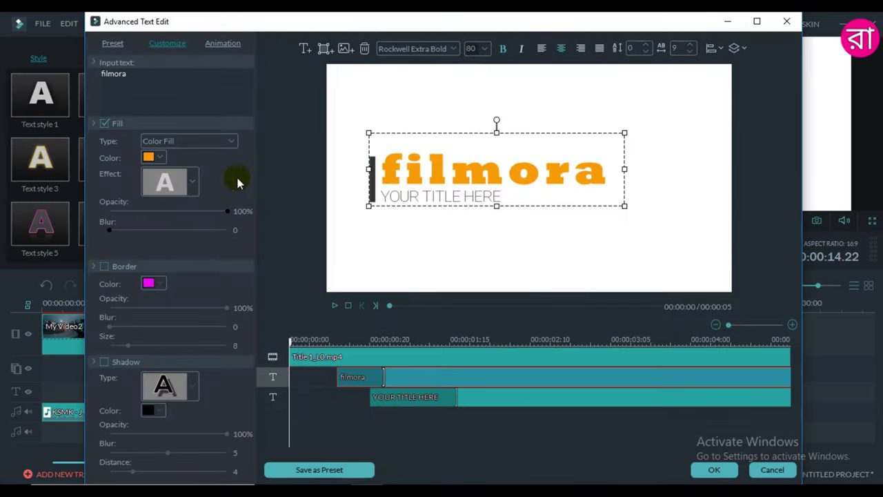
click(104, 266)
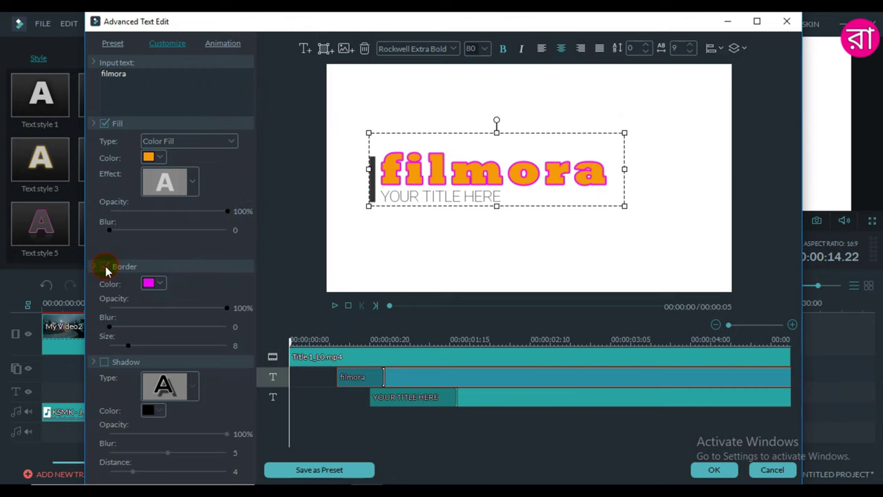
click(148, 283)
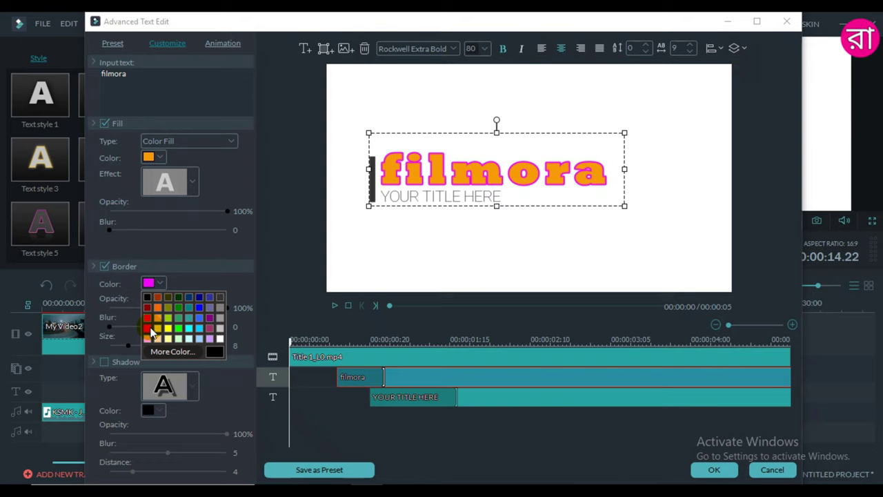
click(151, 331)
click(149, 284)
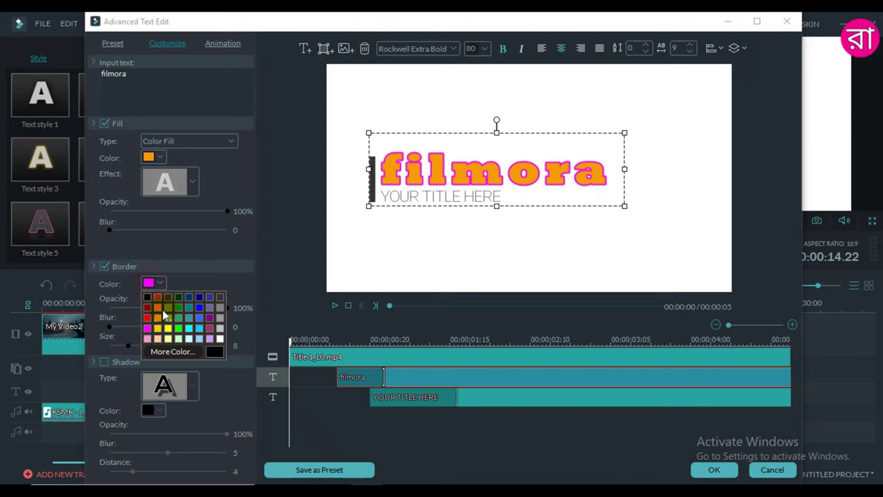
click(147, 298)
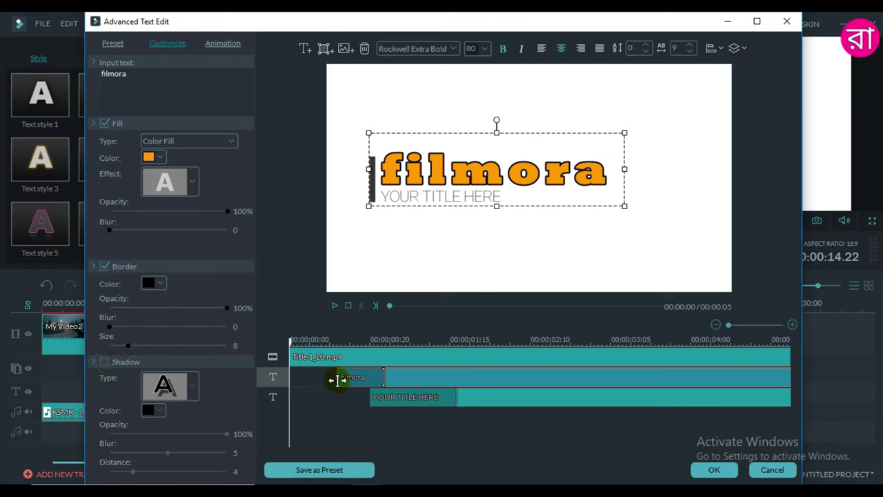
- Play a preview of the title and choose the Right Dir Insert animation for the filmora text
click(333, 306)
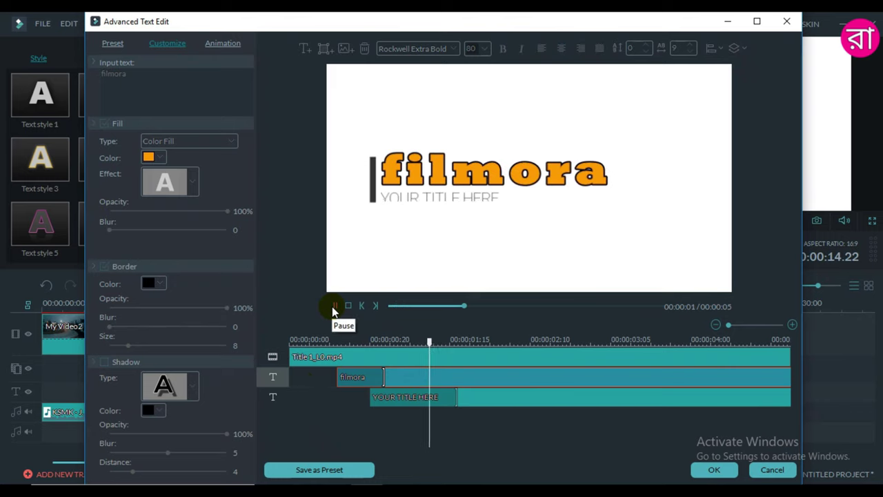
click(333, 307)
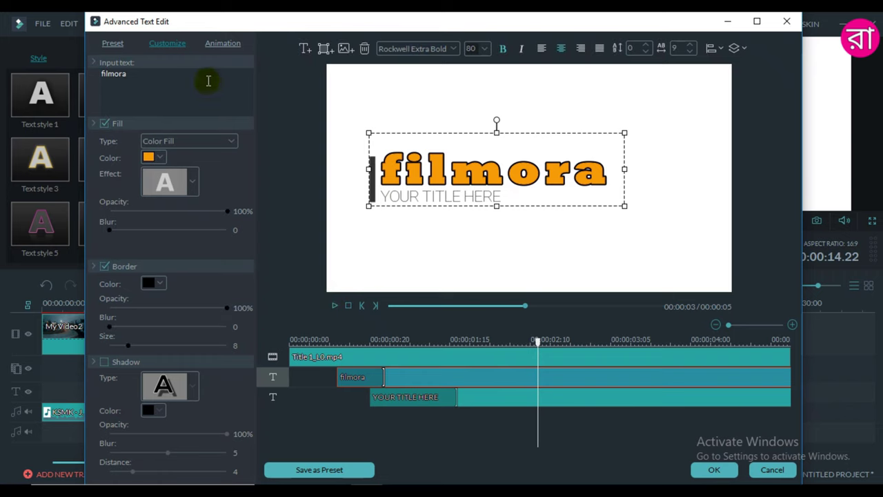
click(216, 45)
click(205, 157)
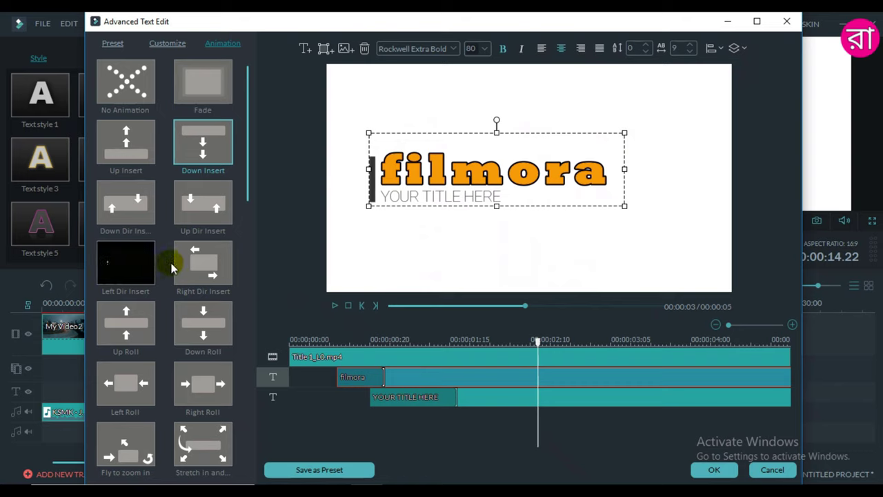
click(205, 264)
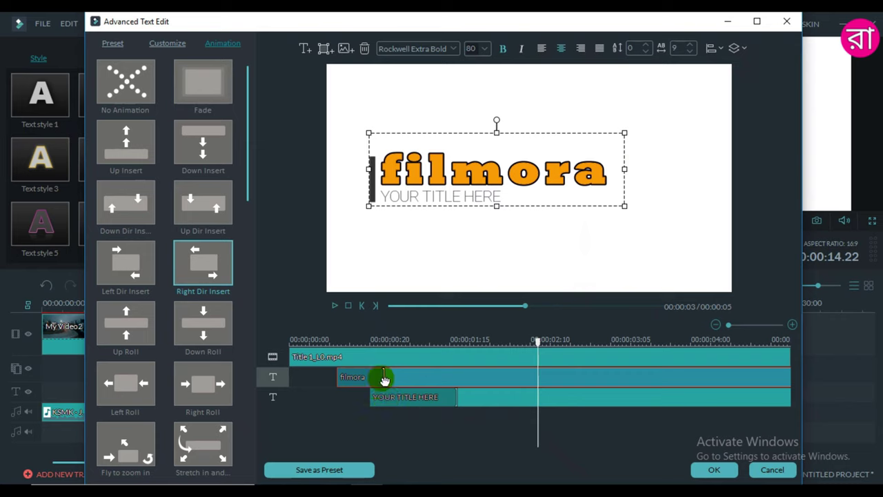
- Delete the "YOUR TITLE HERE" subtitle and the Title 1_L0.mp4 layer from the title and accept the advanced edits
click(420, 398)
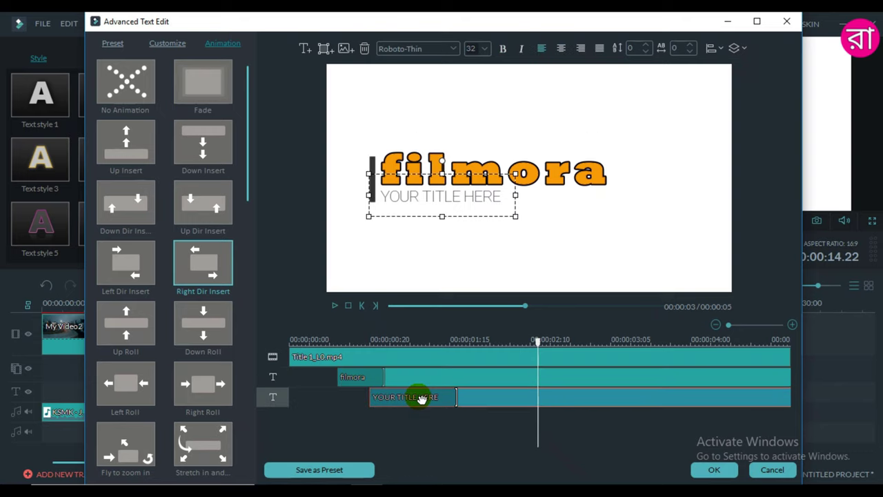
key(Delete)
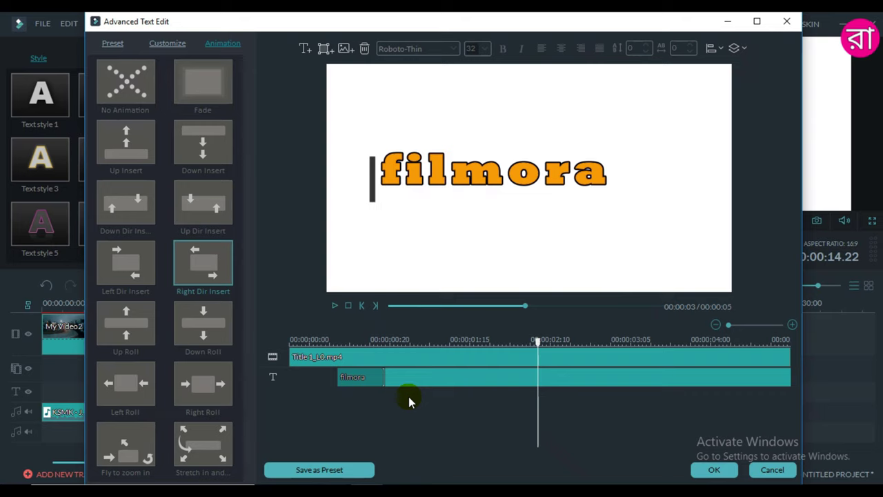
click(398, 362)
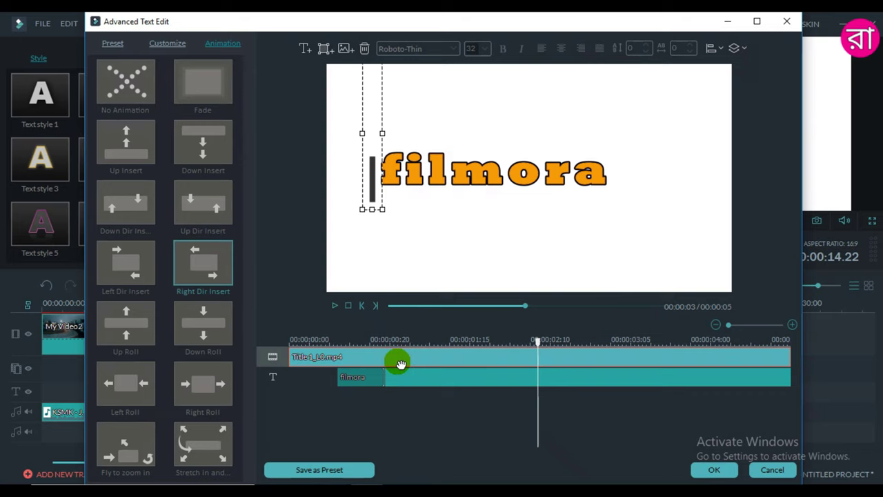
key(Delete)
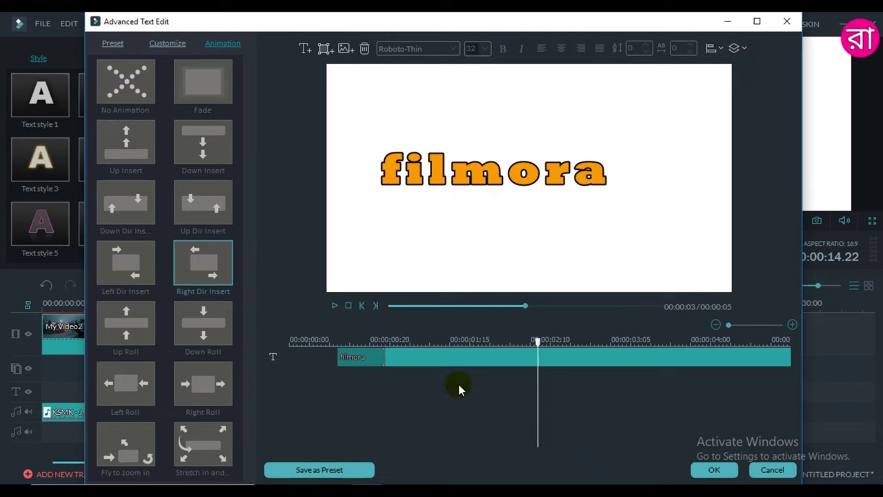
click(725, 476)
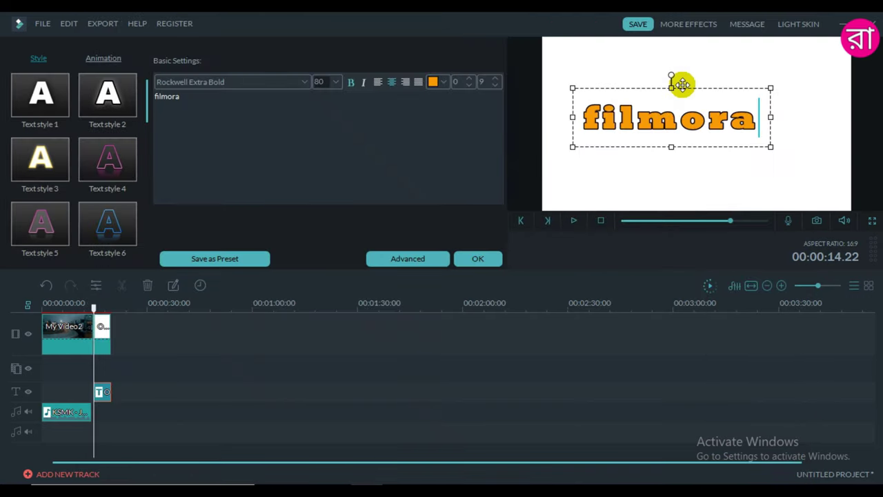
- Move the filmora title to the middle of the frame and open the settings of the opener's white background clip
drag(680, 83, 698, 85)
mouse_move(716, 89)
mouse_down()
mouse_move(752, 47)
mouse_move(706, 83)
mouse_move(673, 138)
mouse_move(731, 63)
mouse_move(738, 79)
mouse_move(715, 89)
mouse_move(719, 74)
mouse_move(715, 86)
mouse_up()
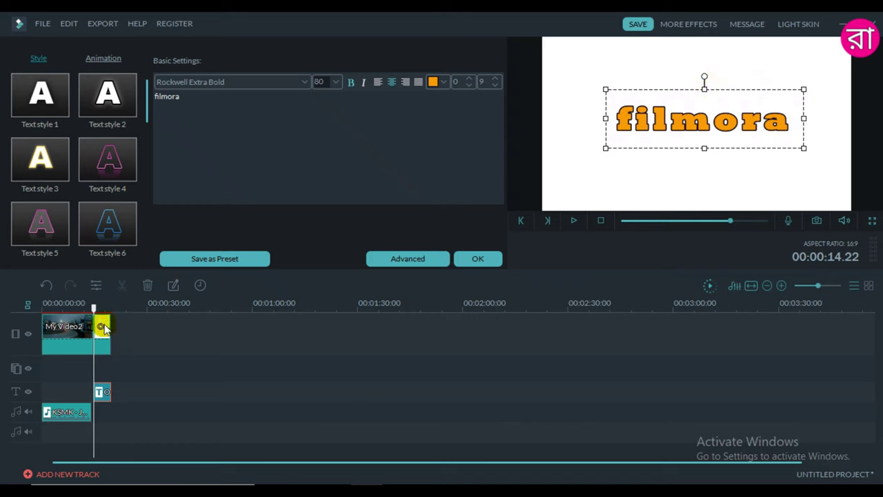
double_click(102, 327)
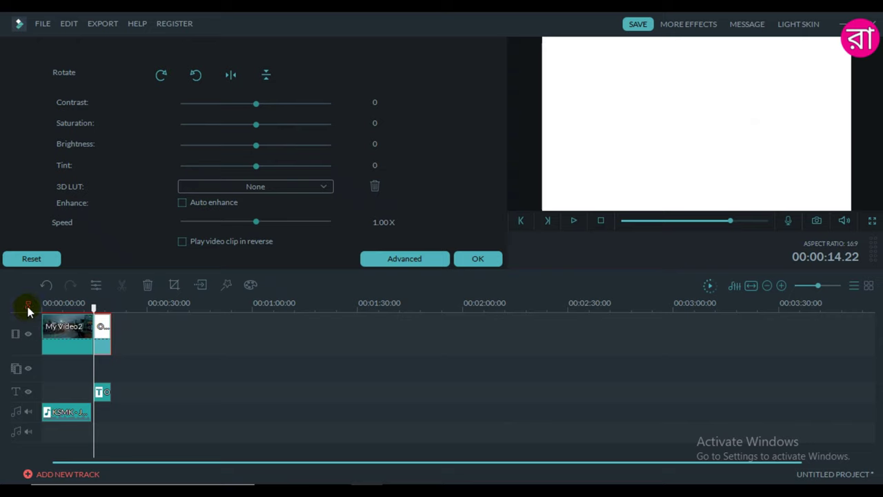
- Delete the opener's white background clip and move the filmora title over the end of the My Video2 clip
click(103, 324)
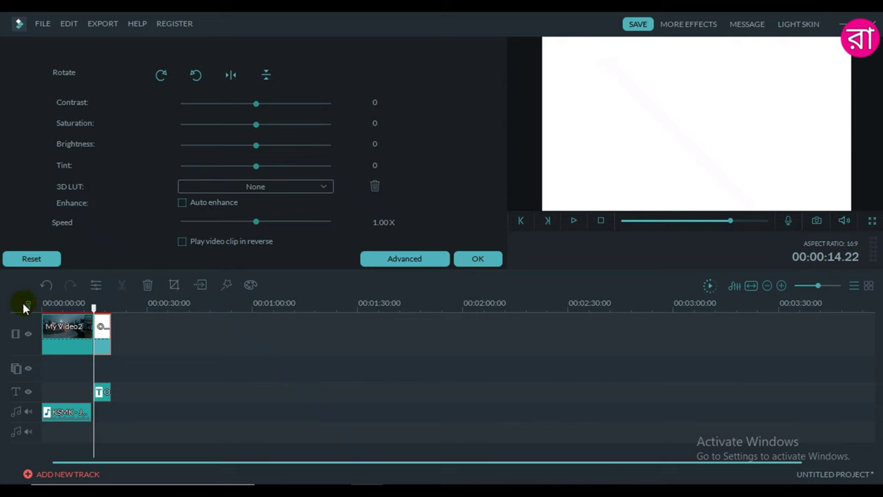
right_click(103, 324)
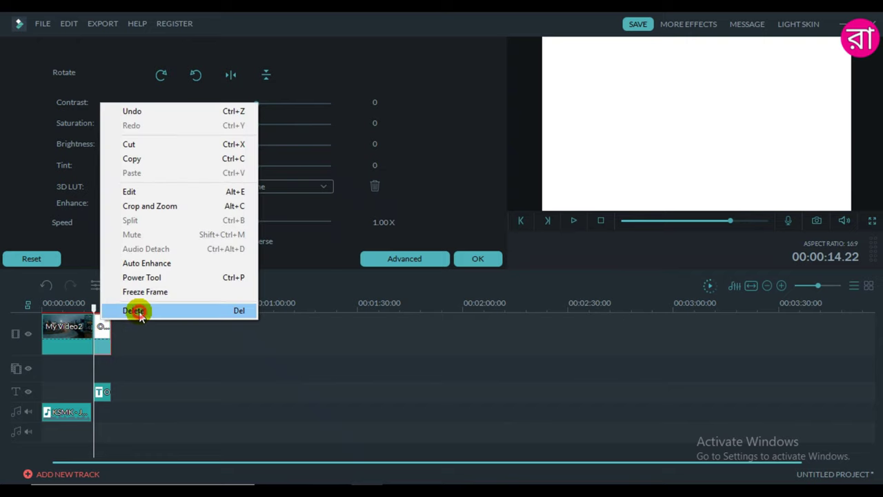
click(136, 311)
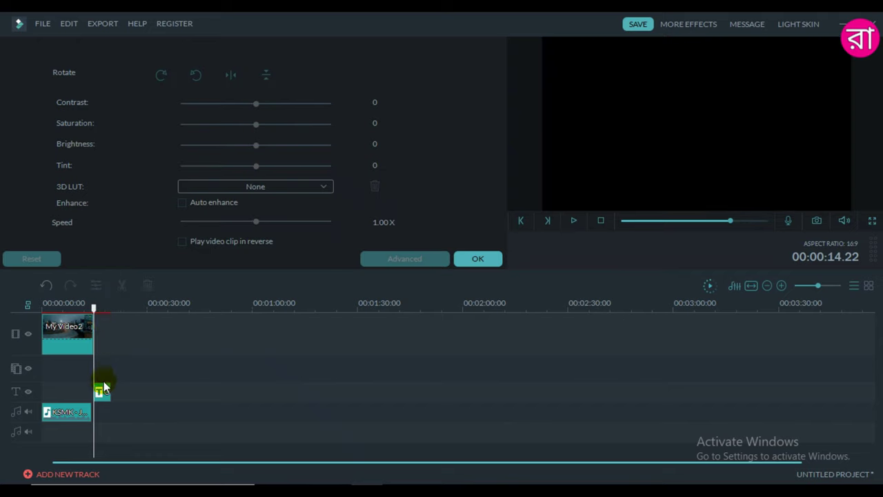
double_click(103, 388)
drag(103, 387, 87, 390)
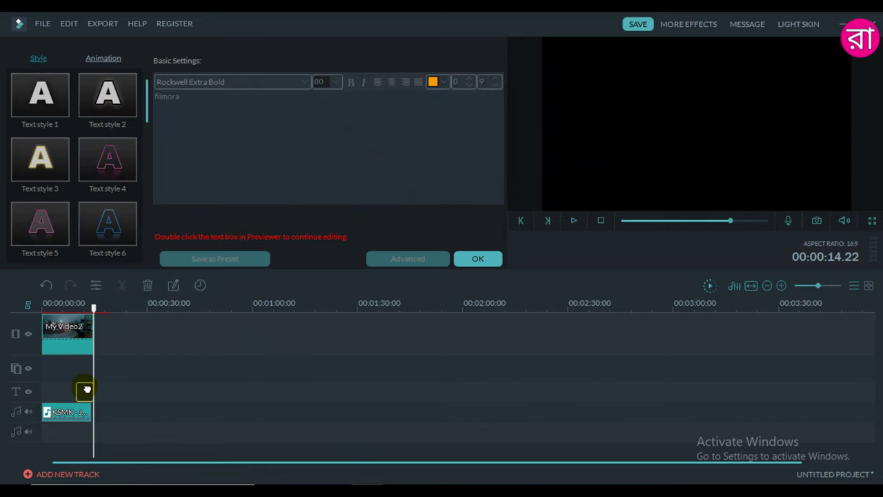
- Play the video from near its start through the end section to review the filmora title over the footage
click(78, 309)
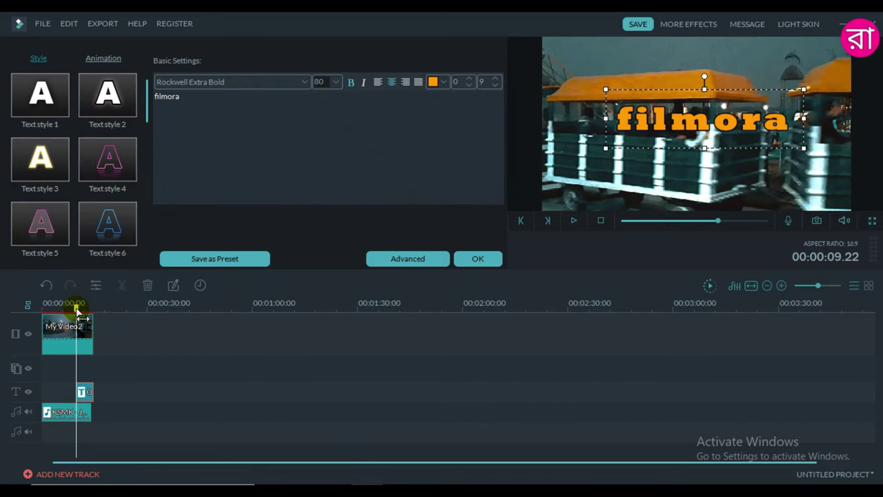
drag(78, 312, 47, 311)
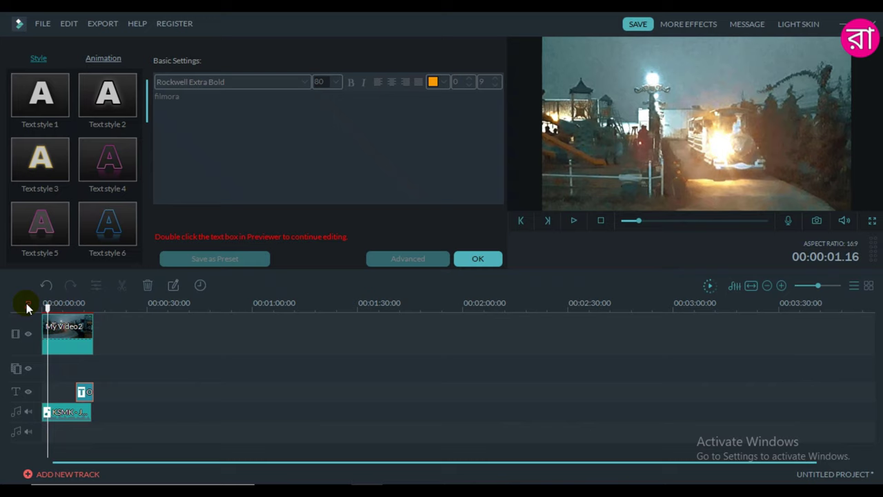
key(space)
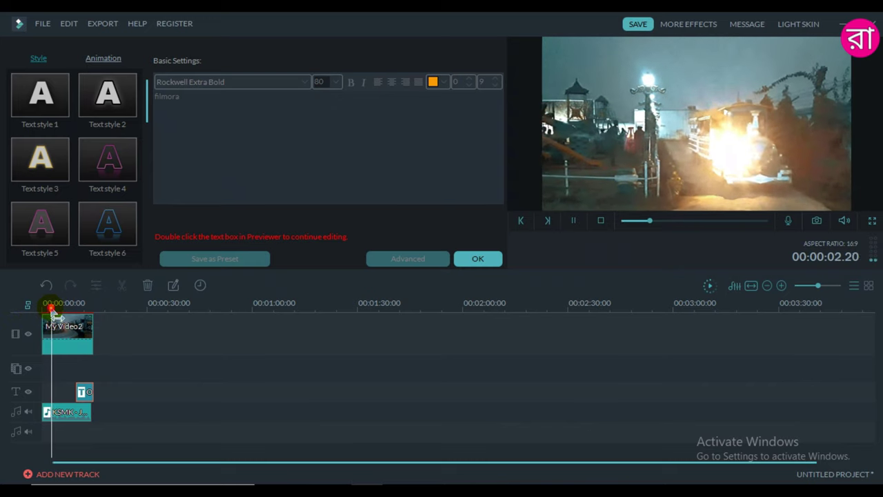
drag(55, 314, 72, 310)
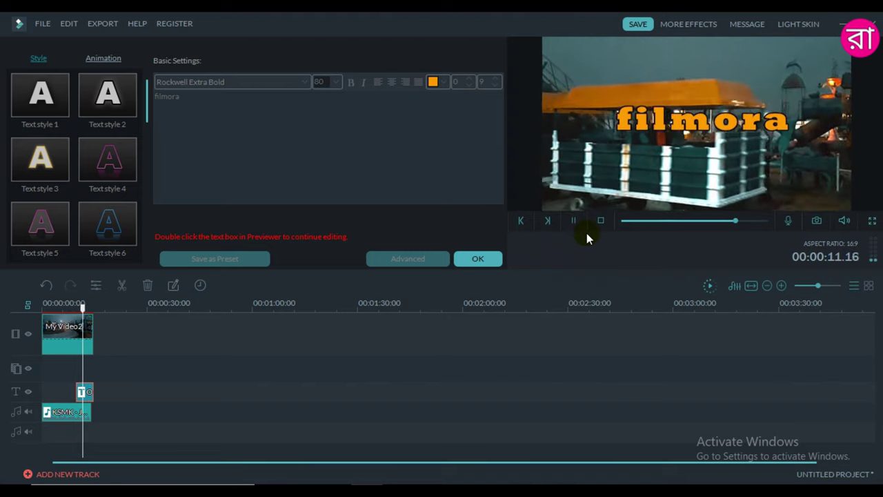
click(600, 221)
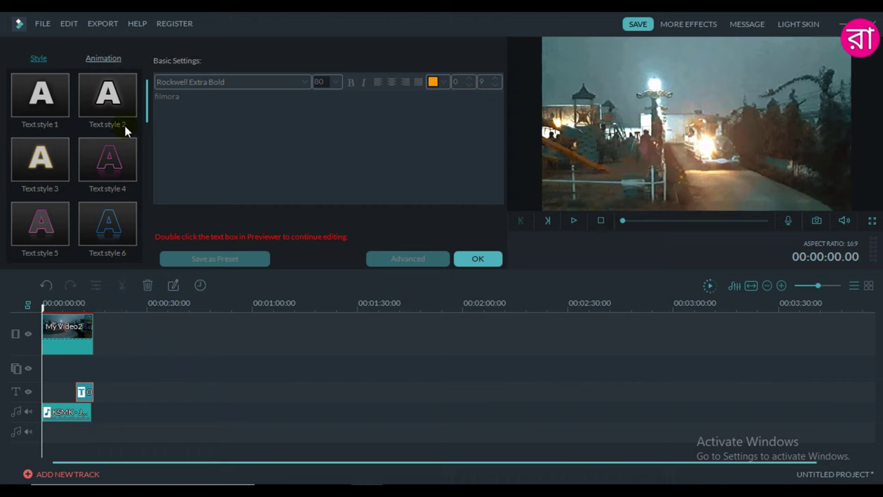
- Close the title settings and move the filmora title earlier so it starts at about 5 seconds over the My Video2 clip
click(41, 87)
click(475, 264)
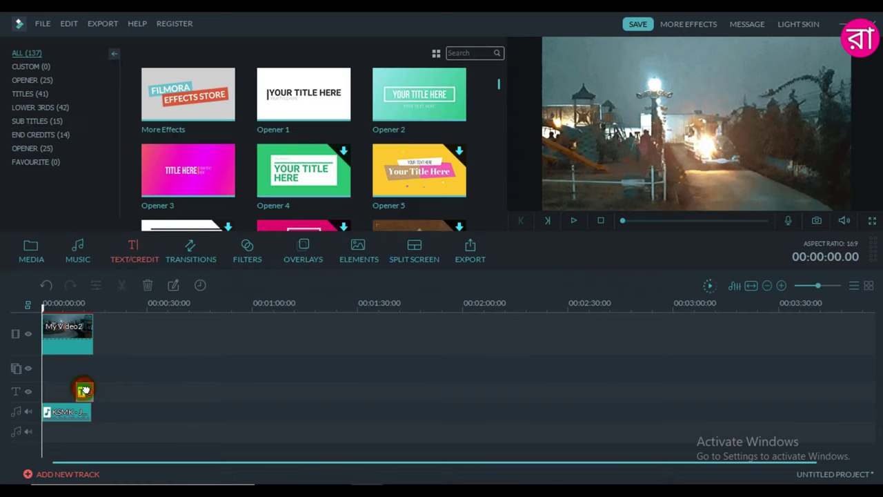
mouse_move(85, 390)
mouse_down()
mouse_move(59, 393)
mouse_move(69, 395)
mouse_up()
click(62, 347)
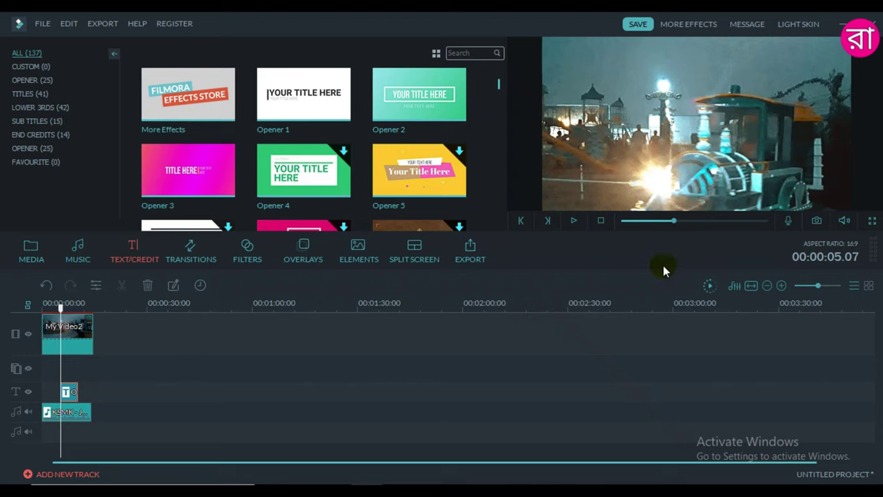
click(577, 224)
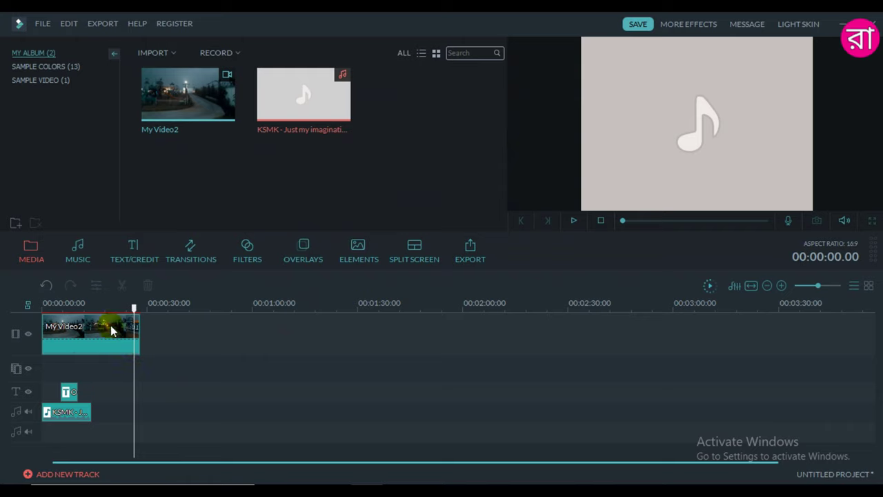
- Import the pink flower video from Local Disk (E:) into the media album
click(171, 56)
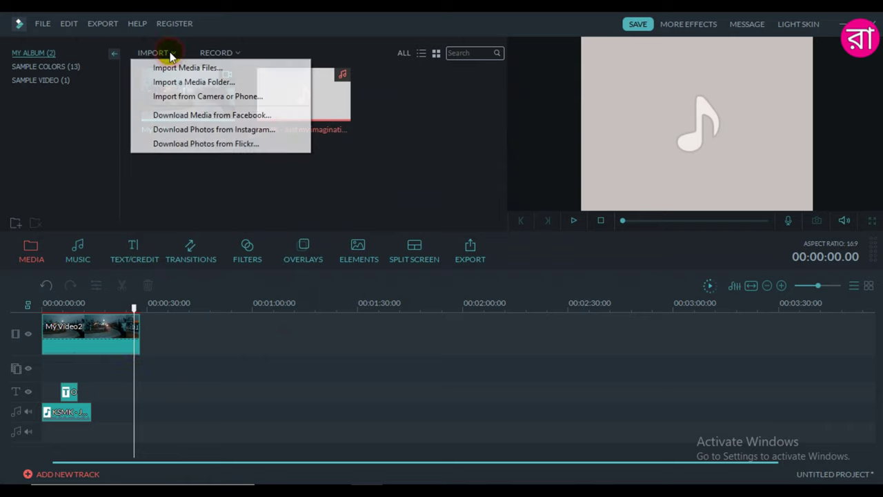
click(208, 67)
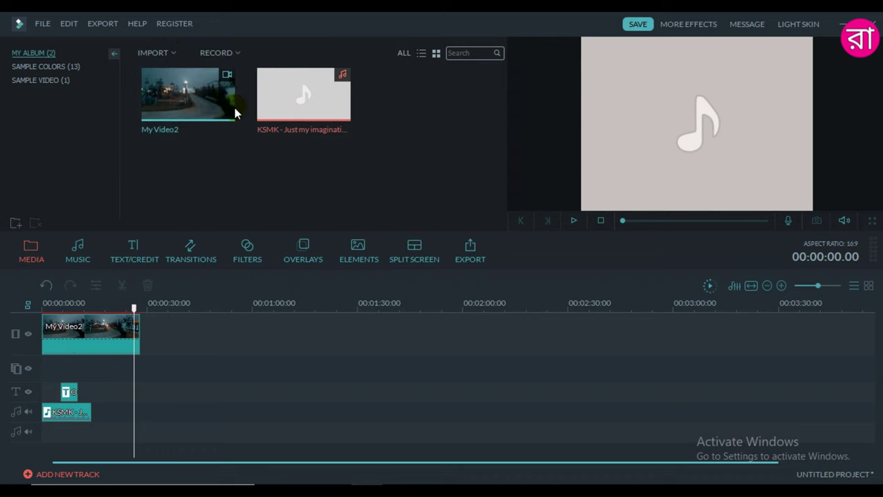
scroll(257, 190, down, 3)
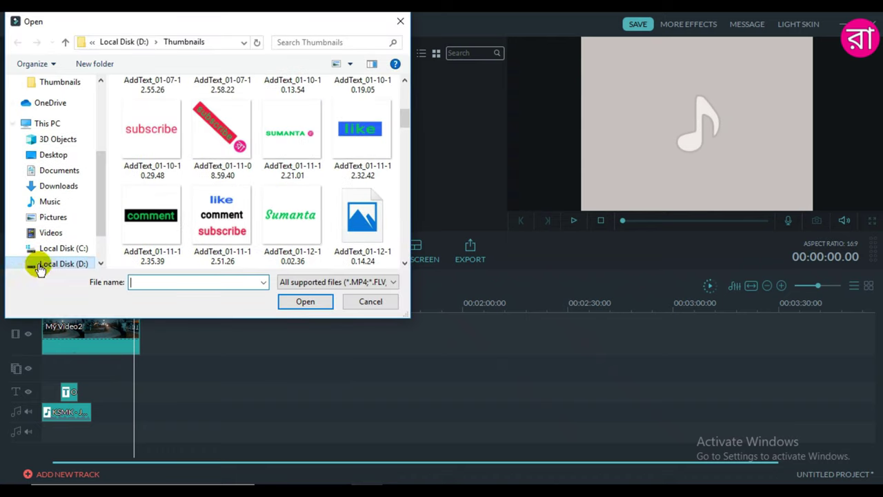
scroll(35, 259, down, 2)
click(35, 222)
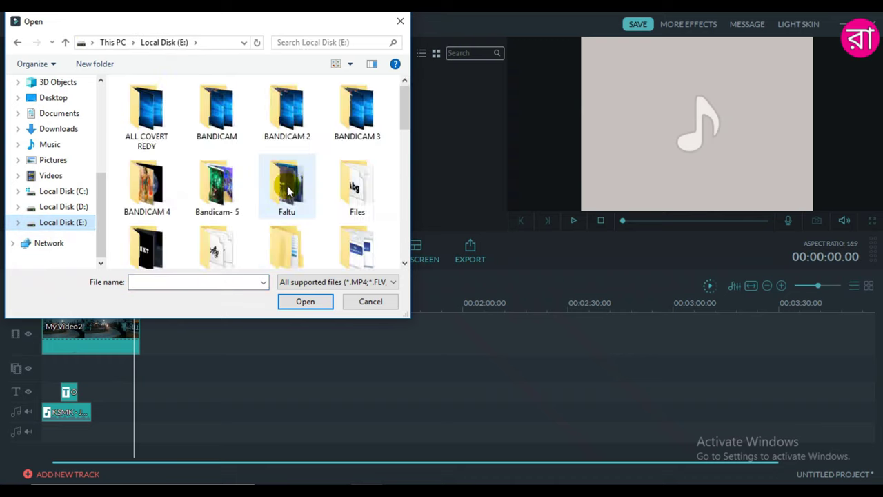
scroll(285, 194, down, 10)
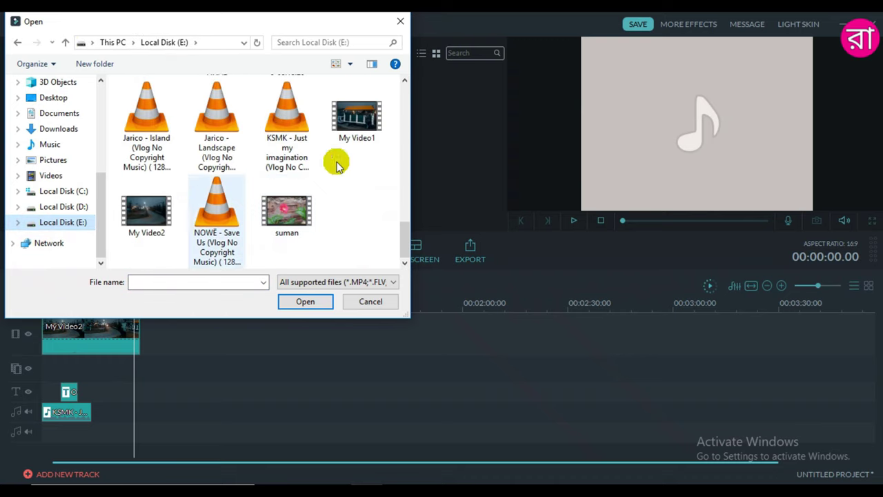
click(277, 212)
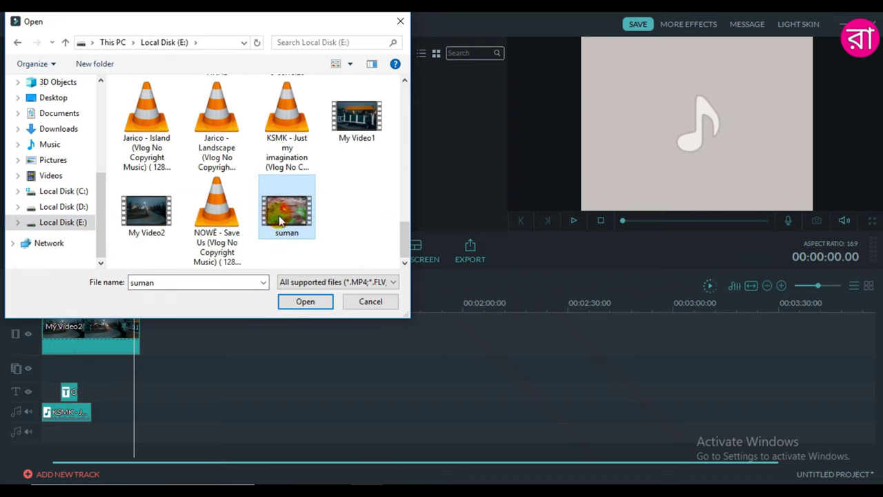
click(316, 302)
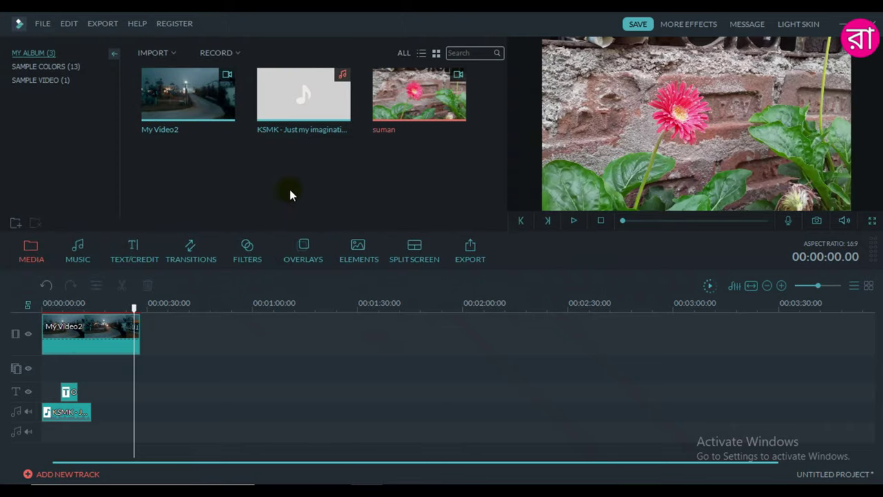
- Add the flower video to the video track directly after My Video2 and check how it plays from the cut
click(441, 82)
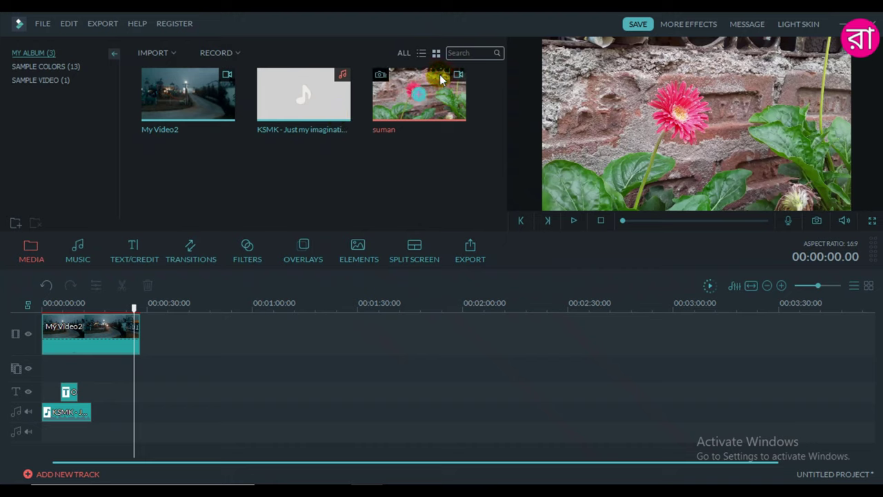
drag(440, 79, 315, 335)
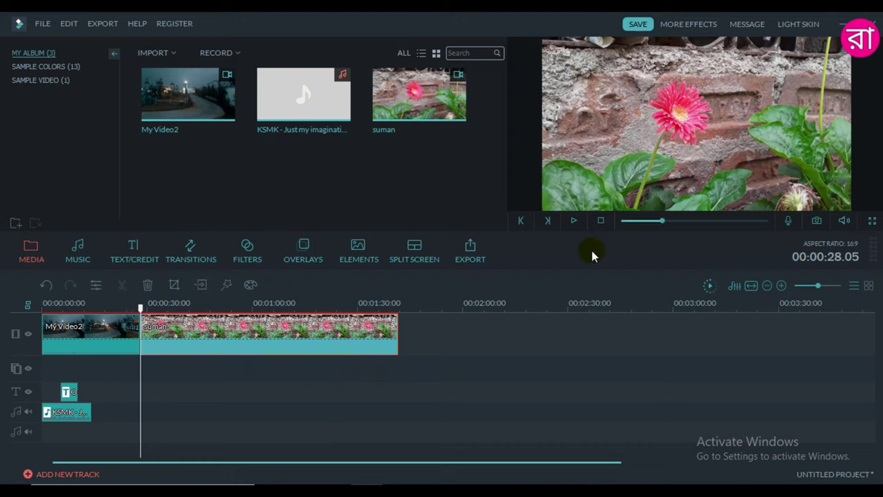
click(577, 221)
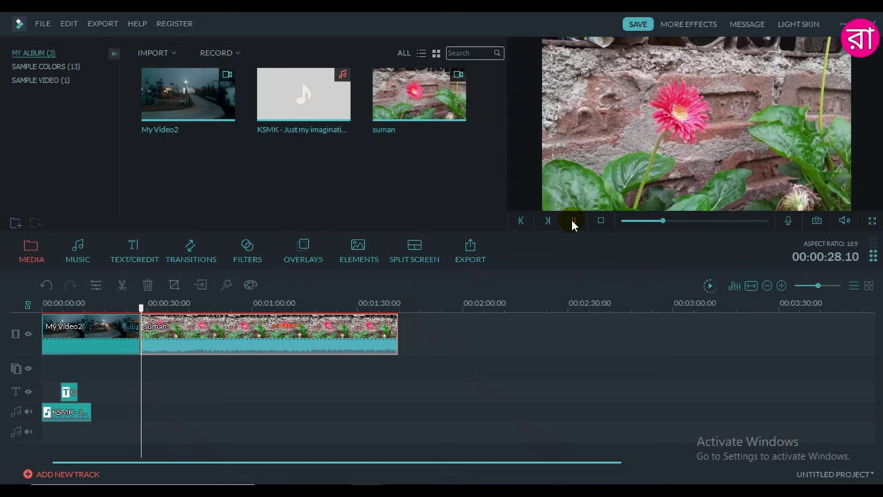
click(572, 220)
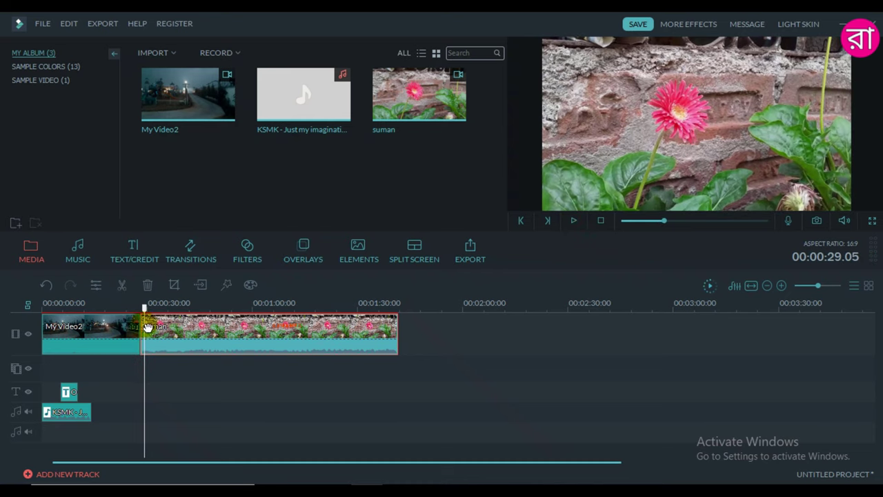
drag(144, 310, 114, 310)
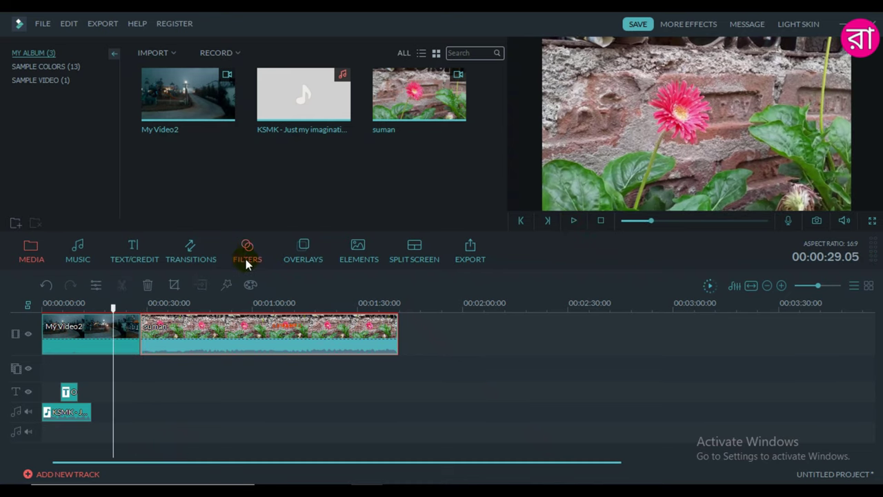
- Add the ButterFlyWaveScrawler transition at the cut between My Video2 and the flower clip
click(189, 252)
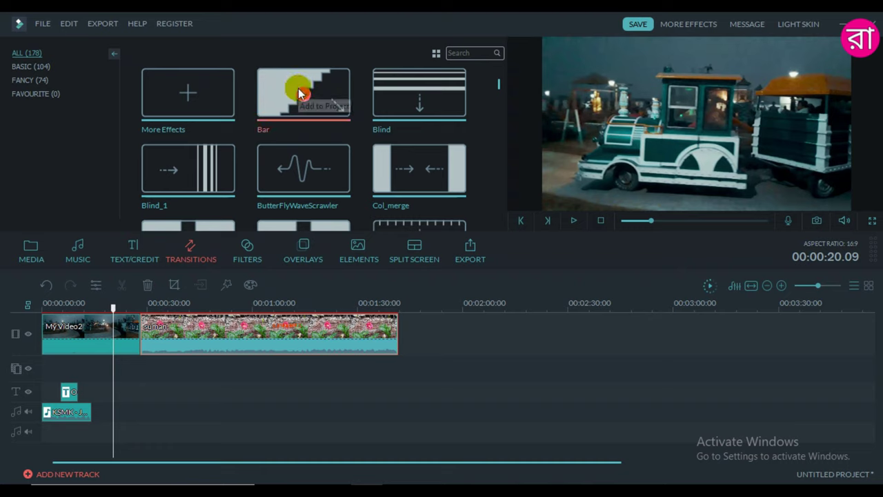
scroll(499, 96, down, 1)
mouse_move(498, 97)
mouse_down()
mouse_move(494, 132)
mouse_move(487, 83)
mouse_up()
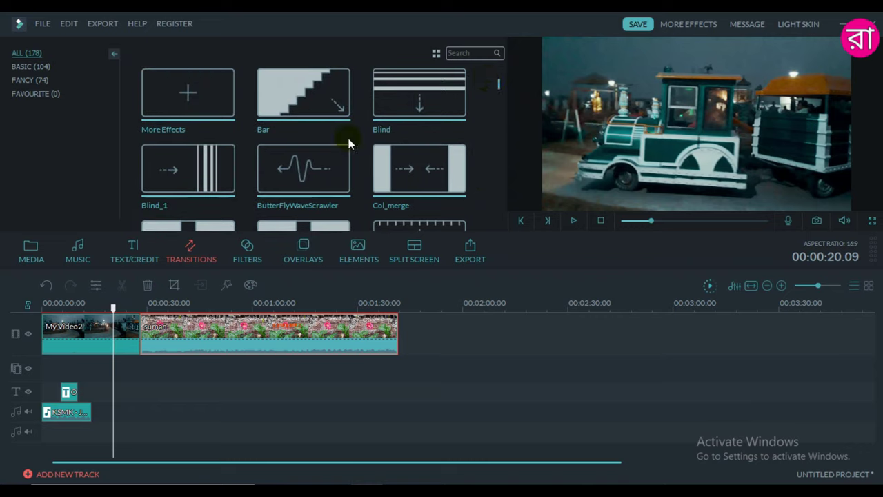
drag(319, 162, 135, 334)
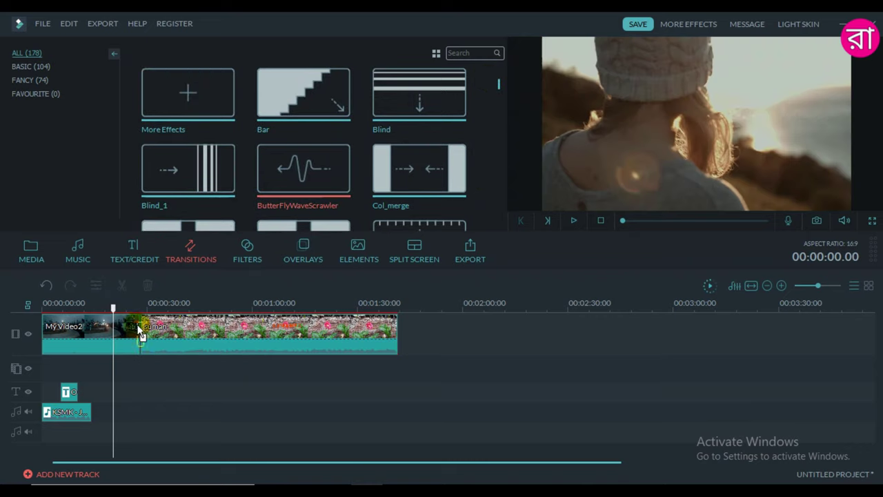
- Play the section around the cut to preview the ButterFlyWaveScrawler transition
click(159, 352)
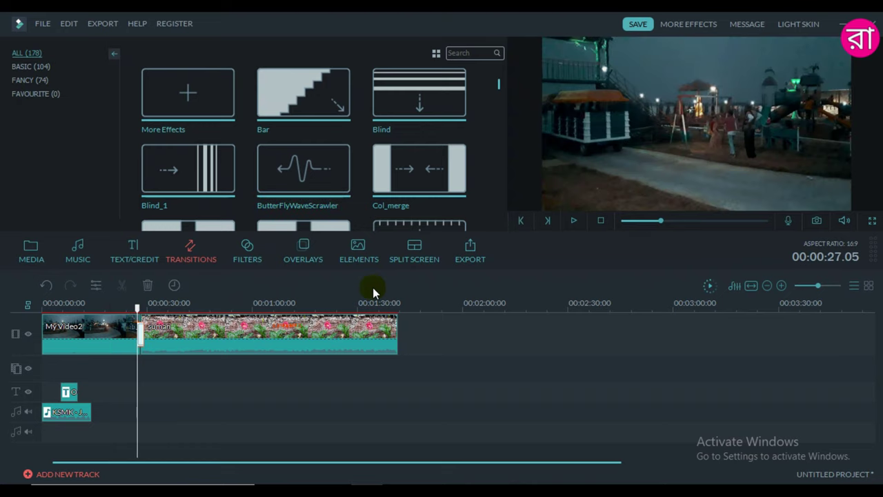
click(574, 221)
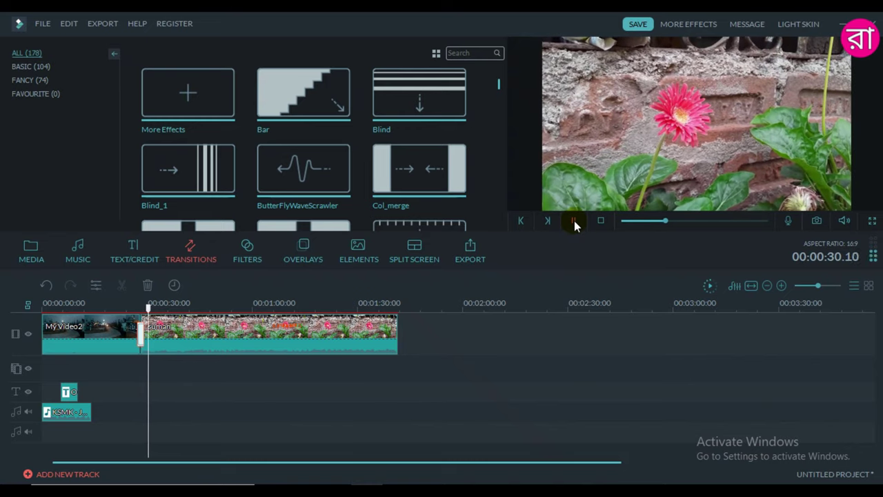
click(574, 222)
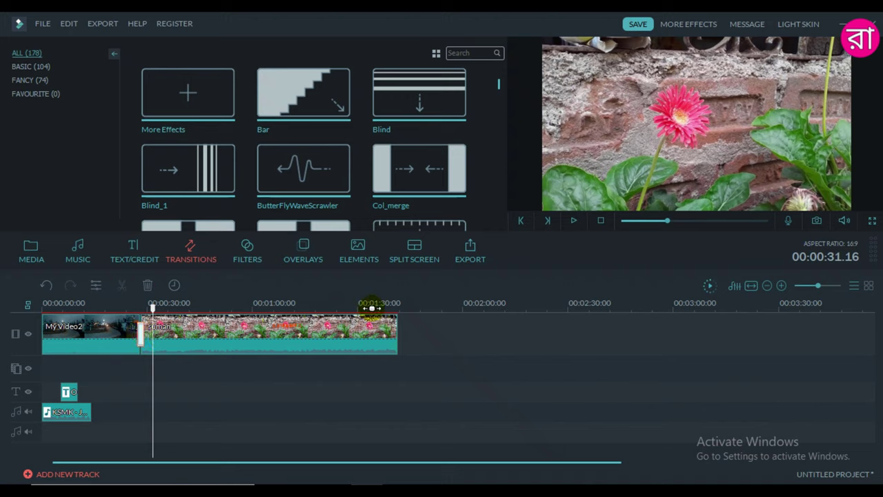
- Lengthen the ButterFlyWaveScrawler transition so it ends at about 38 seconds on the timeline
scroll(368, 301, up, 2)
click(778, 286)
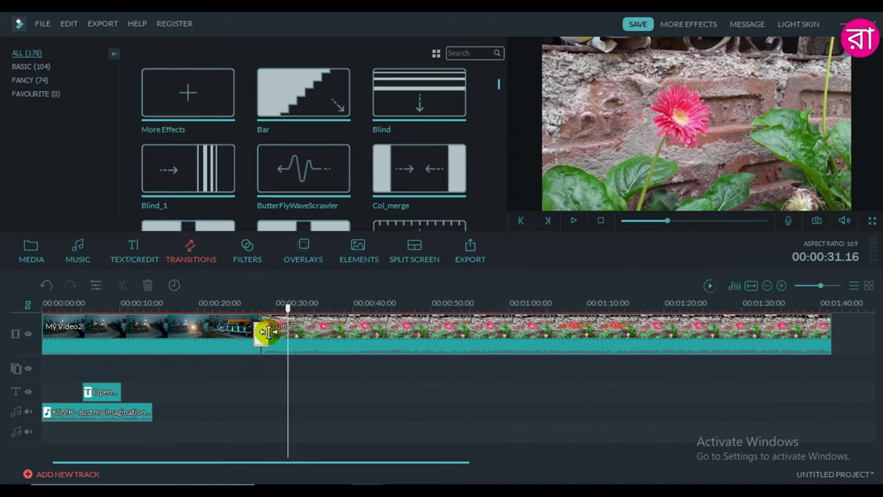
drag(288, 334, 338, 335)
- Play the lengthened transition from just before its start to preview the effect
drag(196, 308, 180, 306)
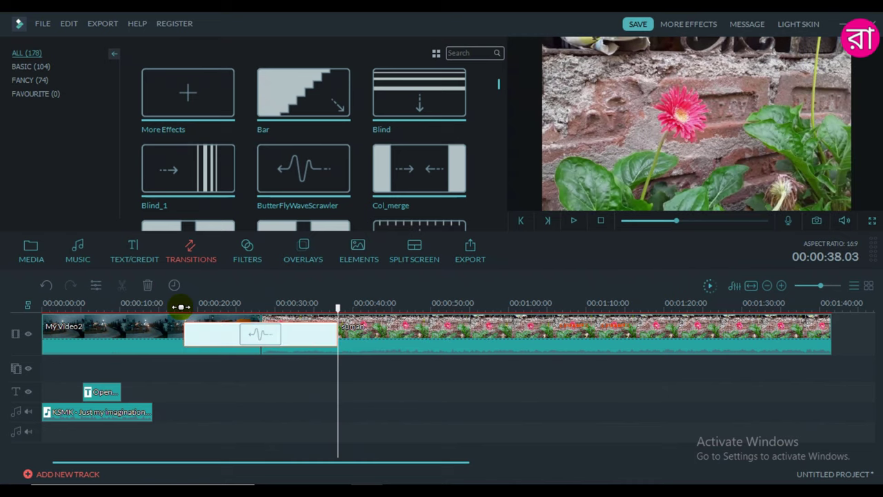
click(181, 307)
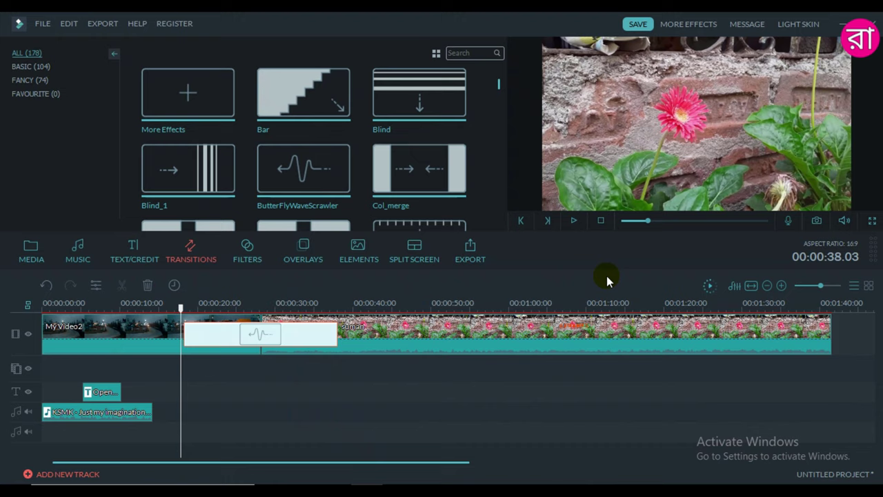
click(574, 222)
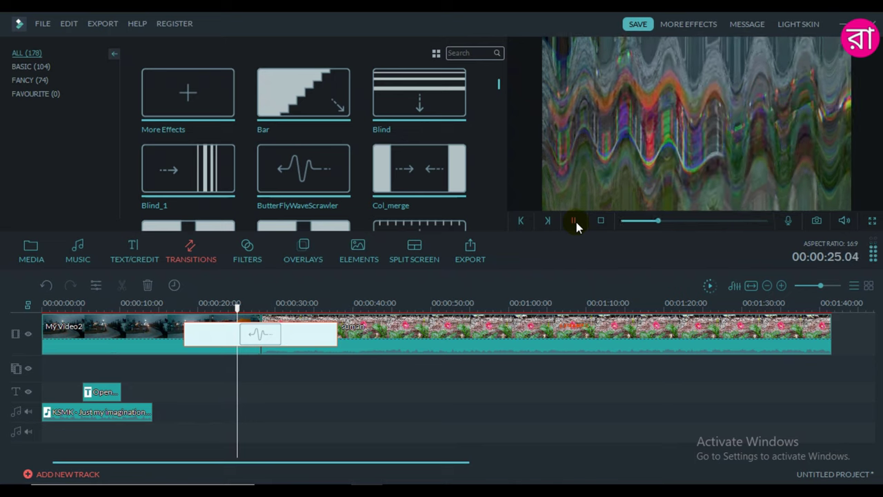
click(576, 222)
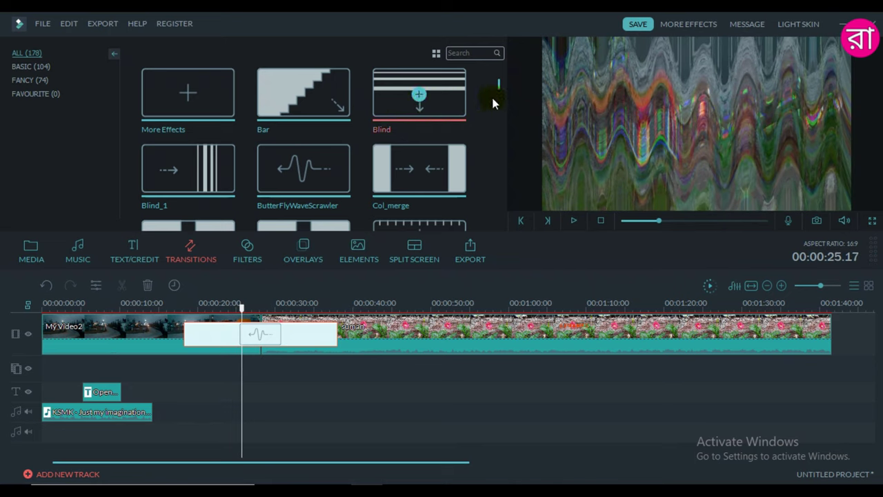
drag(501, 86, 501, 110)
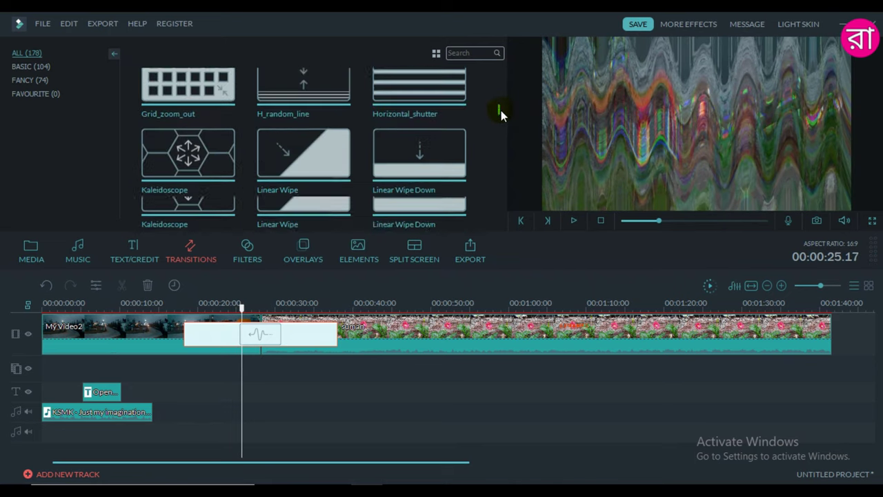
drag(331, 162, 219, 349)
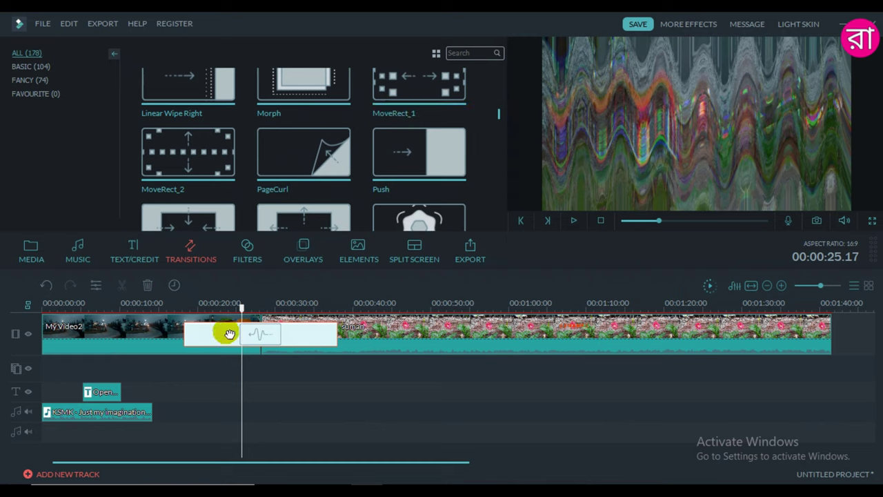
drag(229, 333, 229, 334)
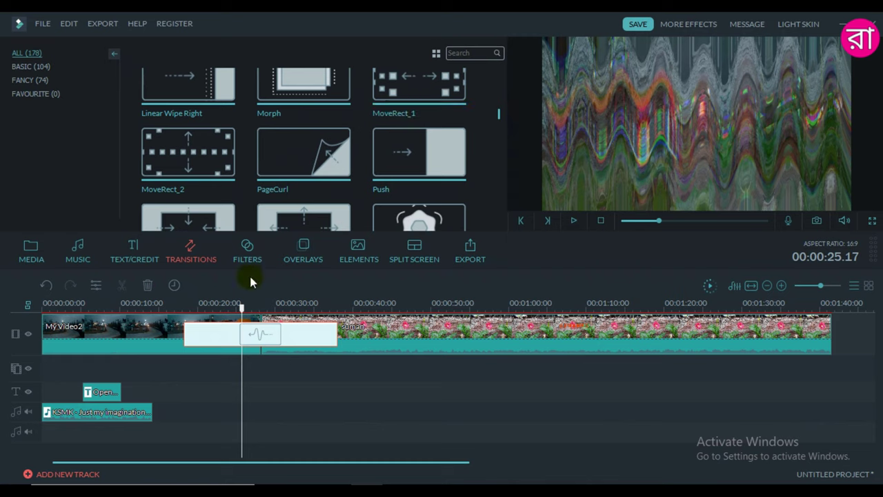
click(246, 253)
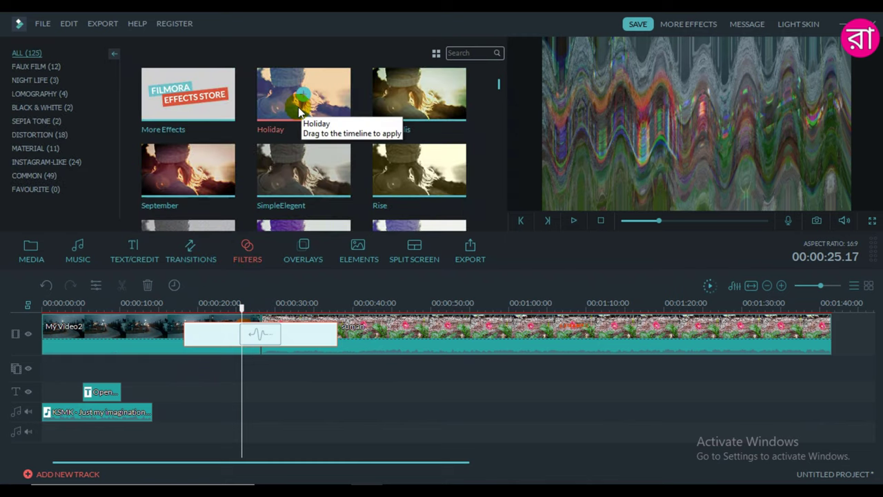
drag(422, 122, 392, 326)
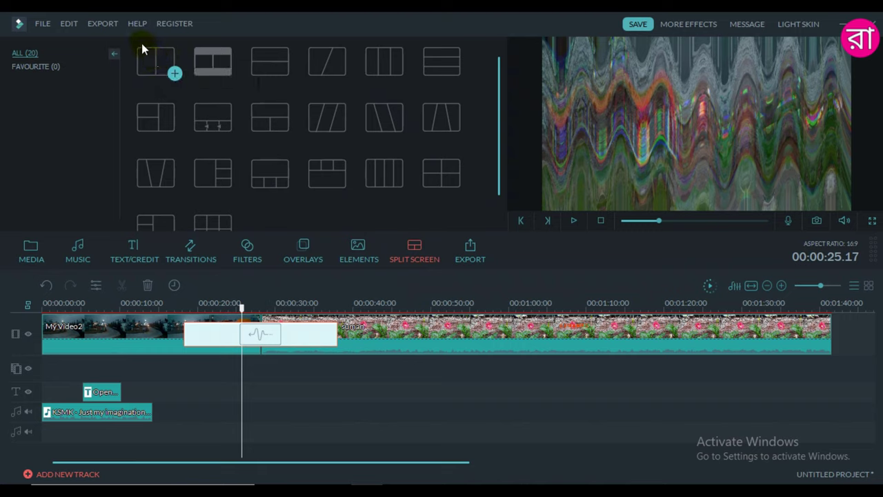
- Add the side-by-side two-pane split screen to the video track between My Video2 and the flower clip
click(158, 62)
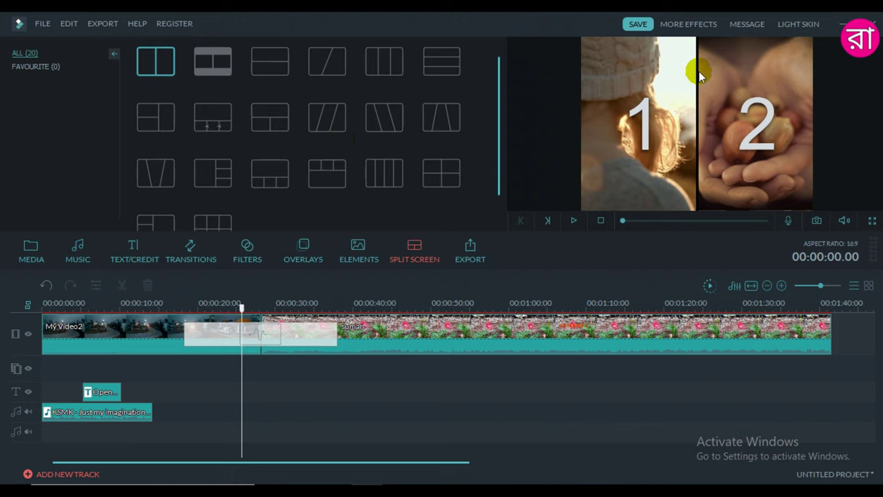
click(175, 72)
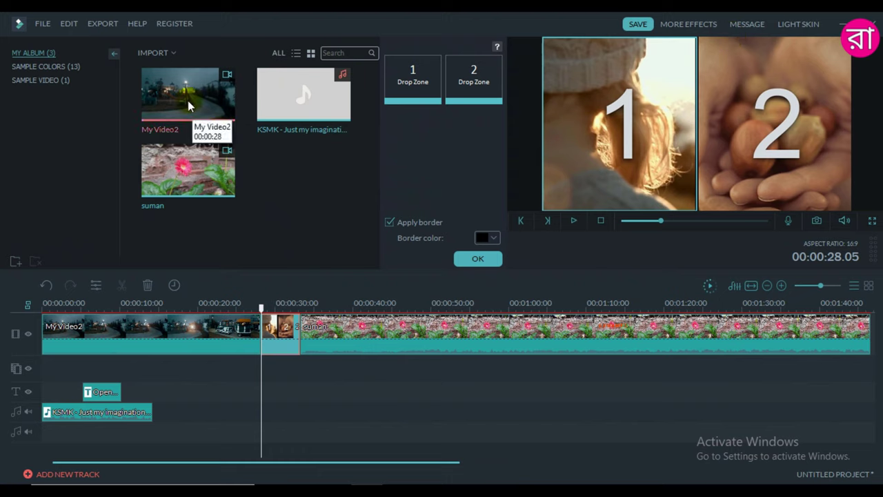
- Fill split-screen zone 1 with My Video2 and zone 2 with the flower clip, previewing the result before accepting it
drag(188, 101, 409, 84)
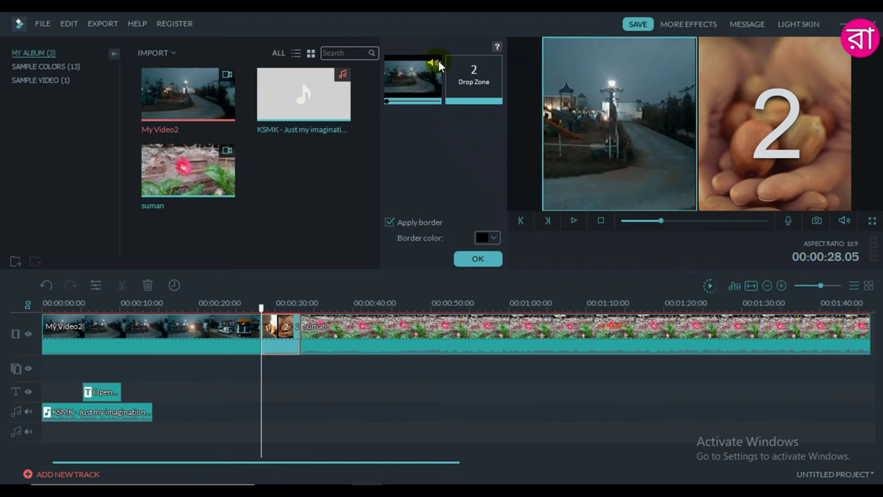
drag(438, 102, 413, 81)
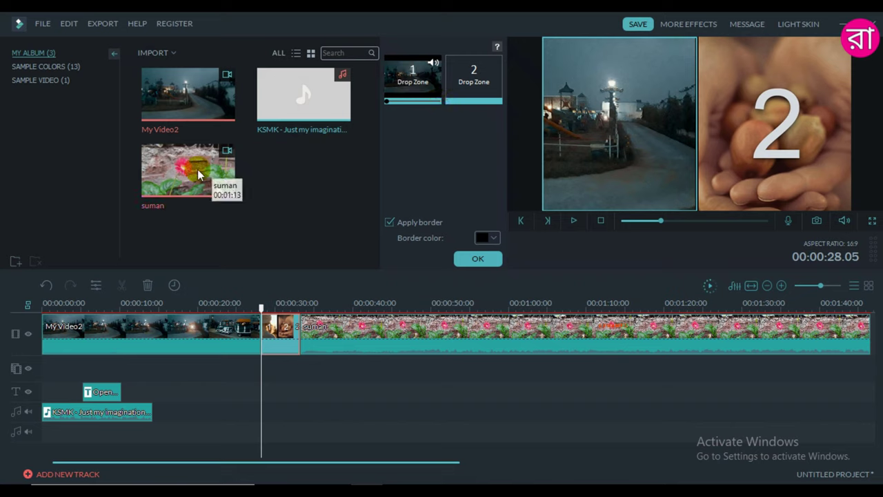
drag(196, 169, 473, 83)
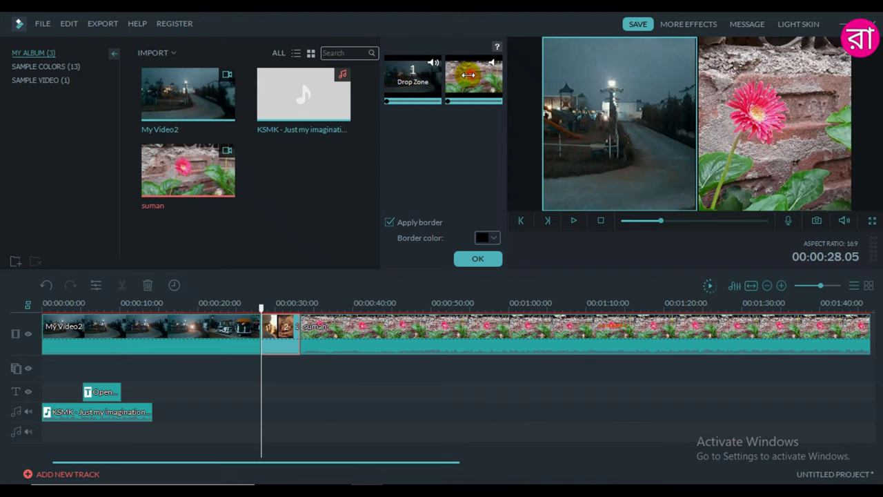
click(574, 221)
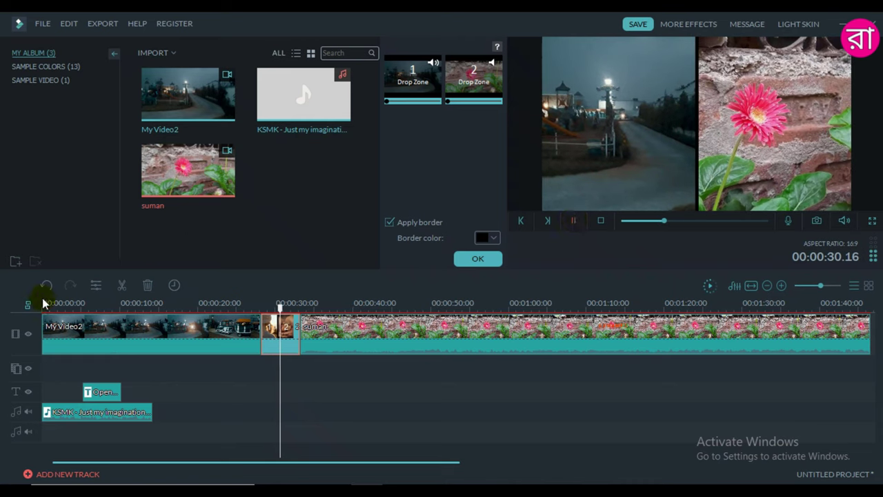
click(484, 263)
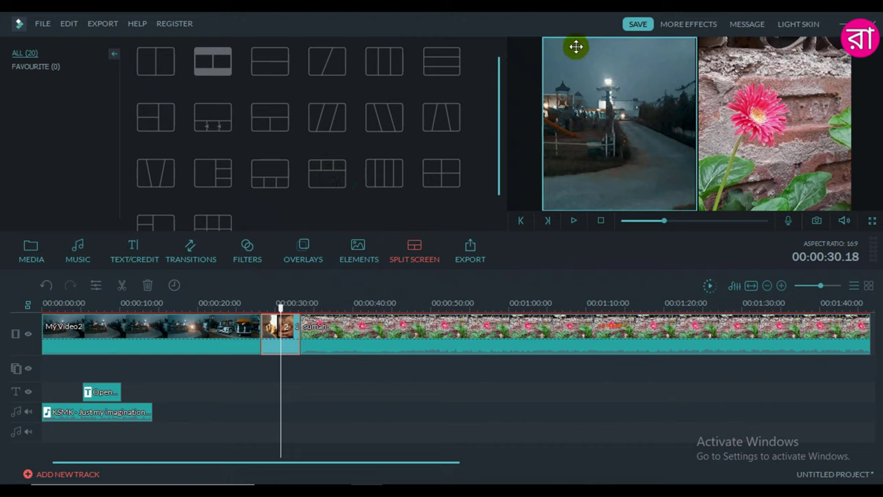
- Start exporting the project and choose output to a local MP4 file, keeping the Filmora Save destination folder
click(474, 253)
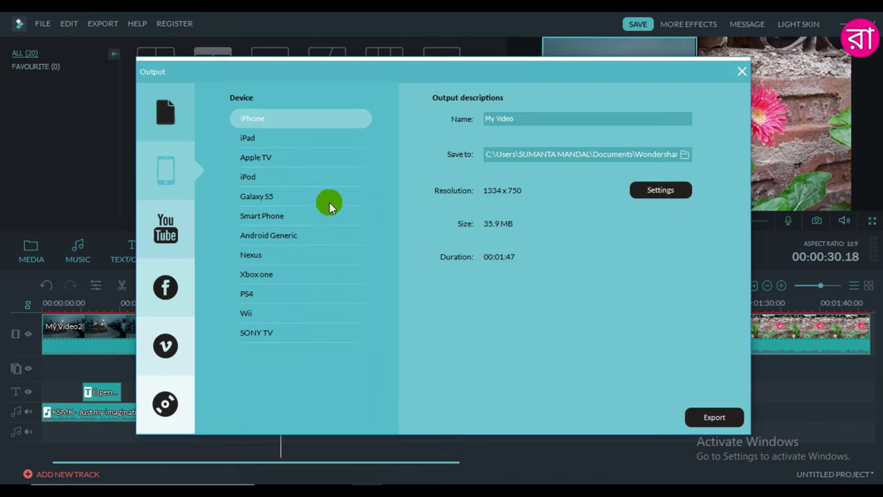
click(181, 241)
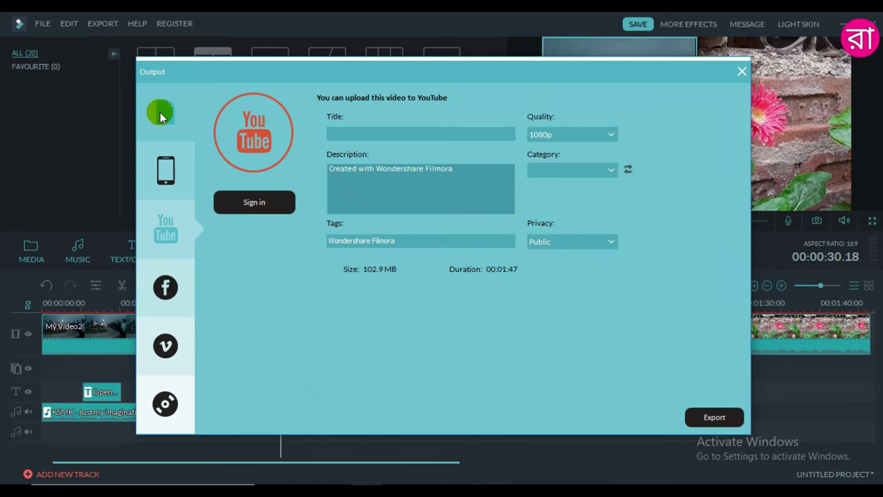
click(165, 114)
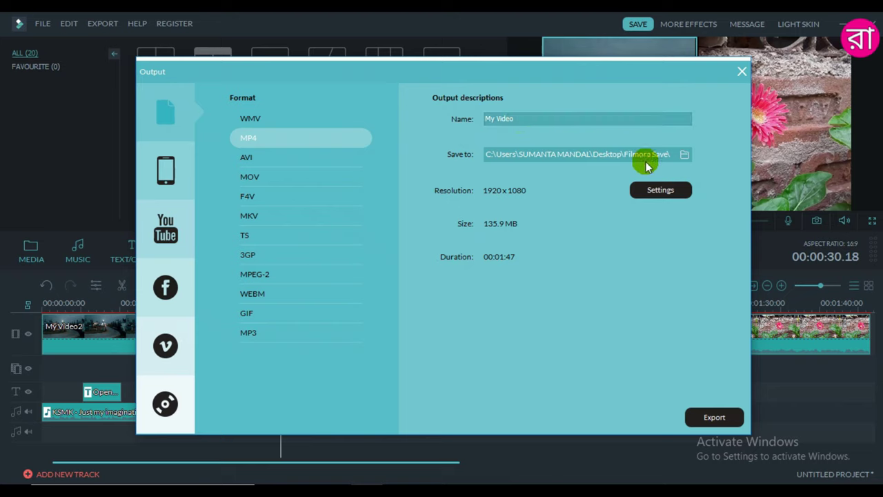
click(681, 155)
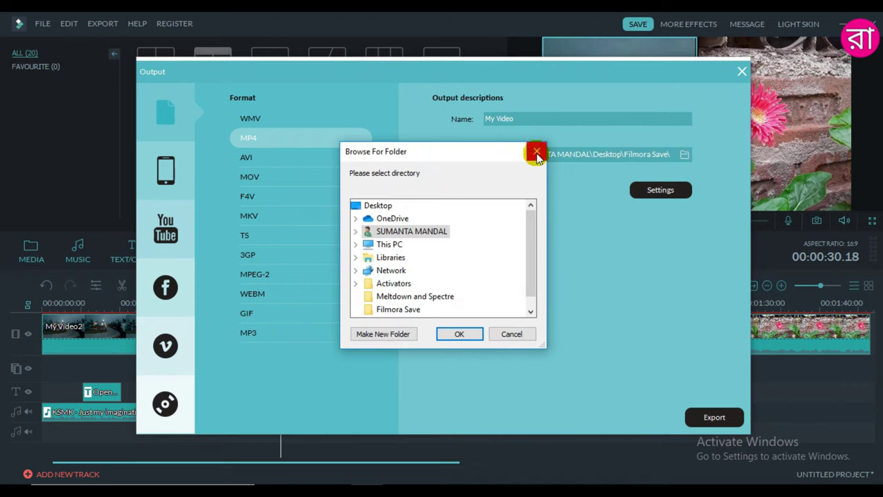
click(536, 152)
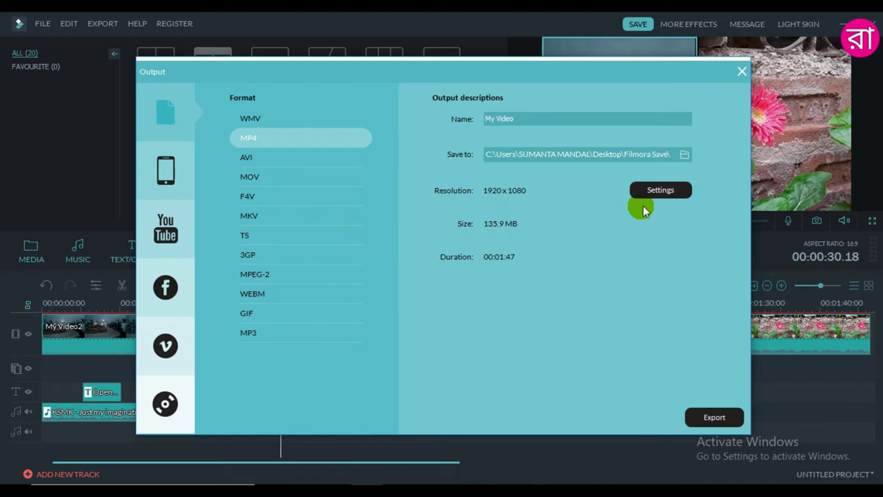
- Open the MP4 output settings, choose the 1920 x 1080 resolution and keep the H.264 video encoder
click(657, 191)
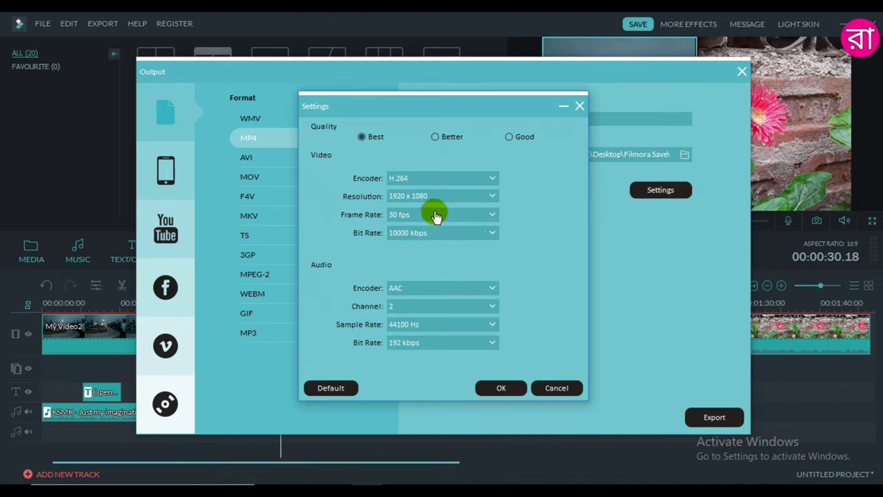
click(424, 199)
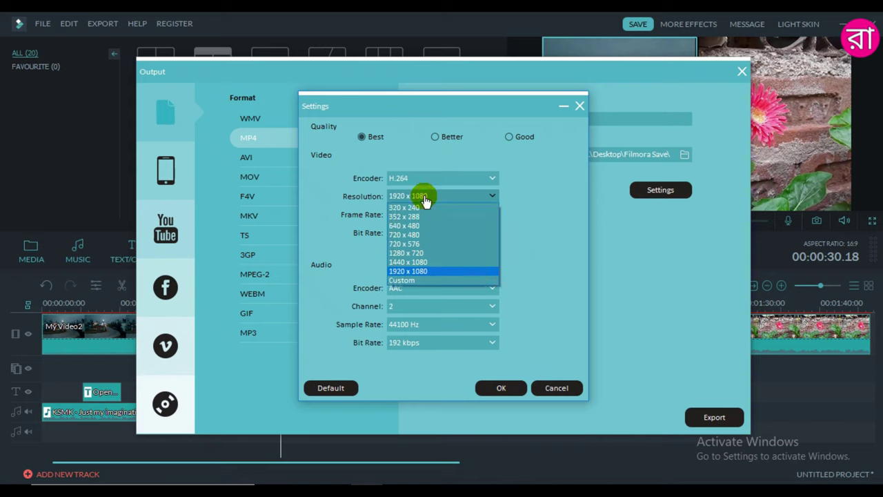
click(418, 272)
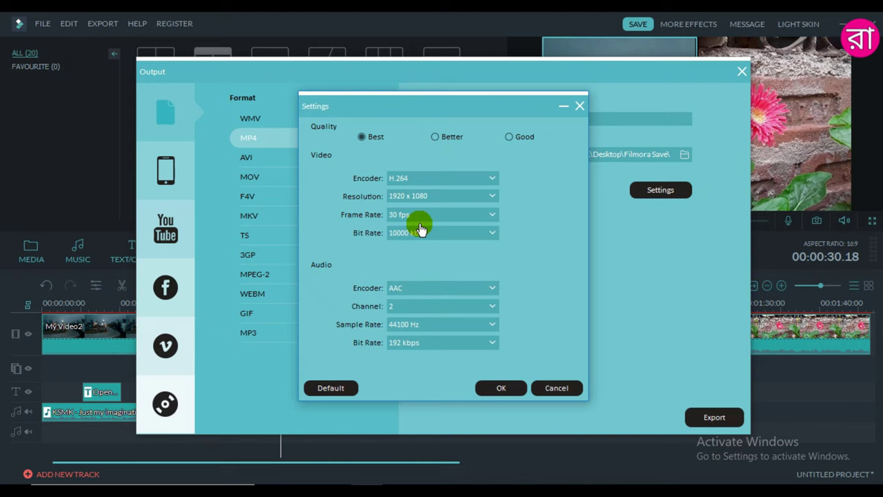
click(417, 180)
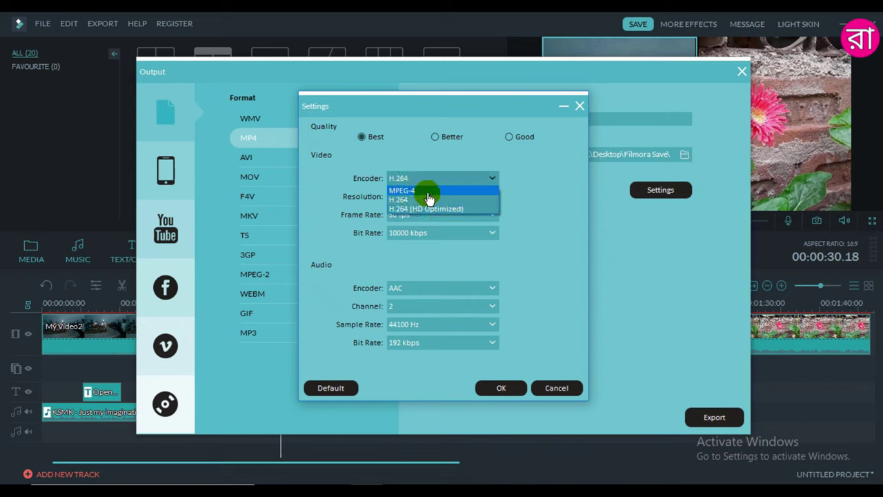
click(425, 180)
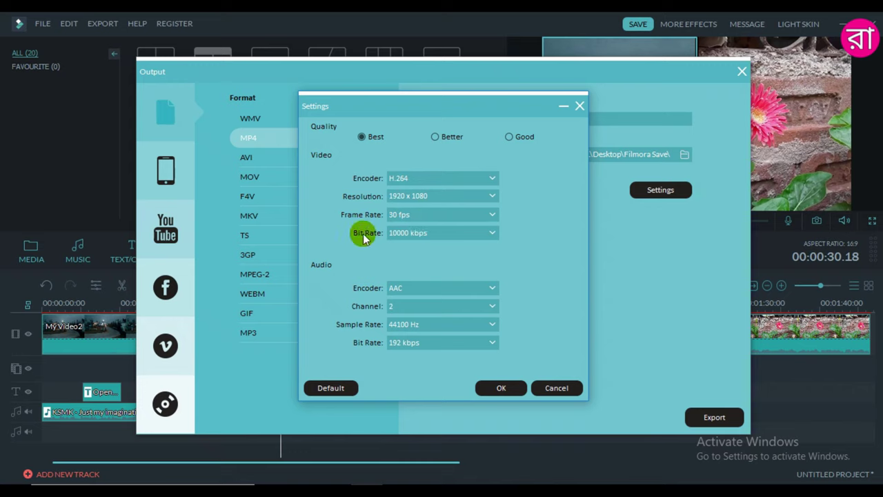
- Try video bit rates of 80000 kbps and 2000 kbps, checking the audio bit rate choices in between
click(418, 234)
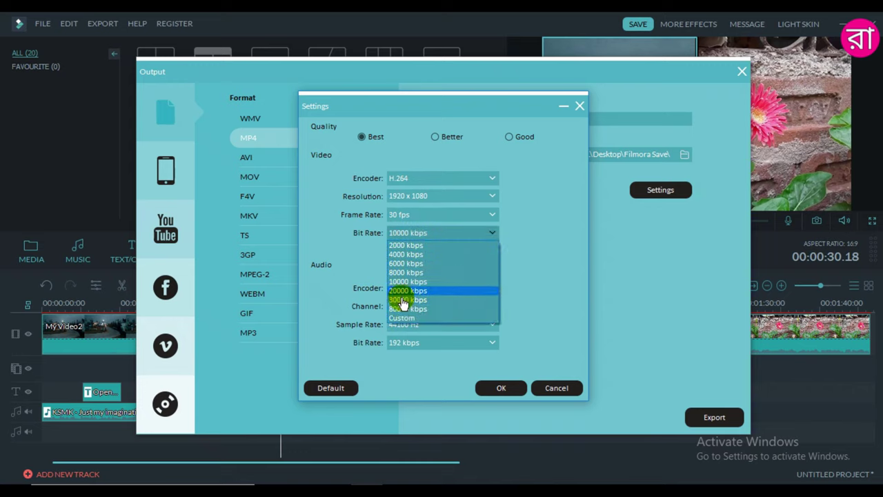
click(402, 310)
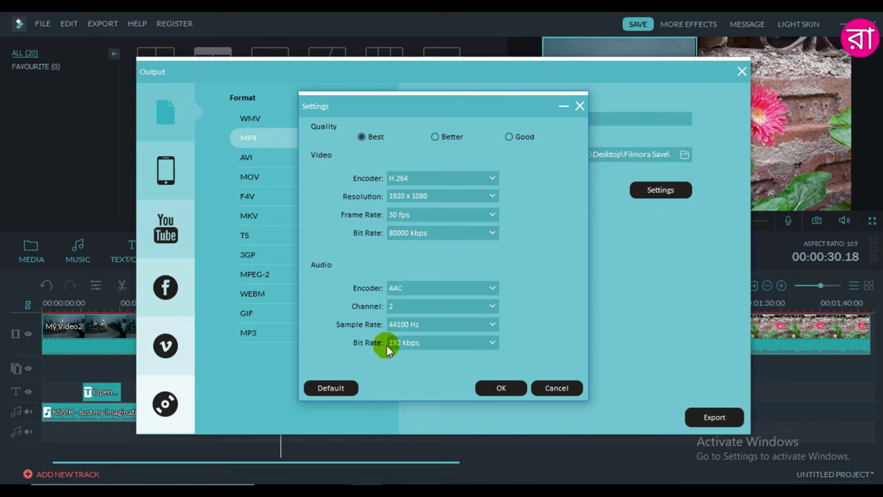
click(454, 345)
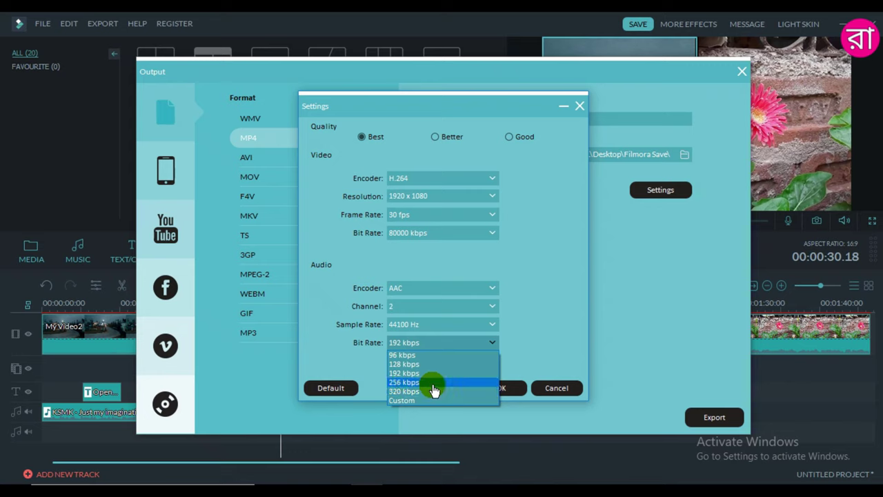
click(511, 395)
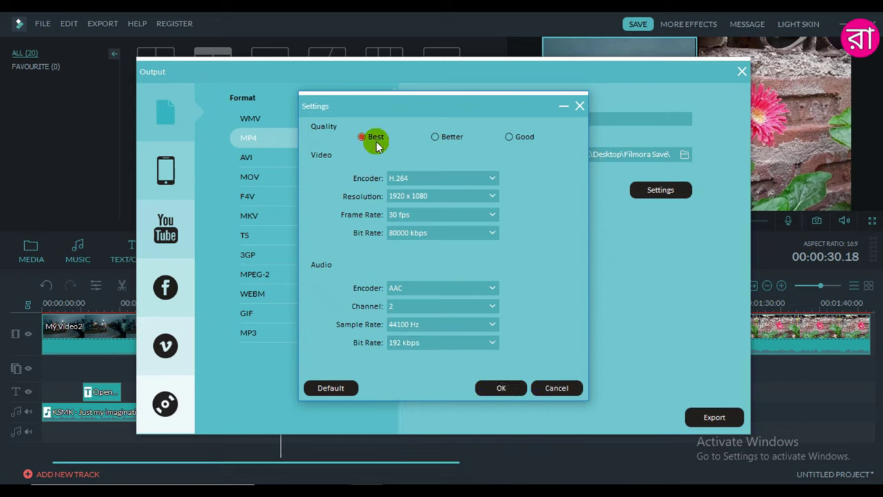
click(414, 232)
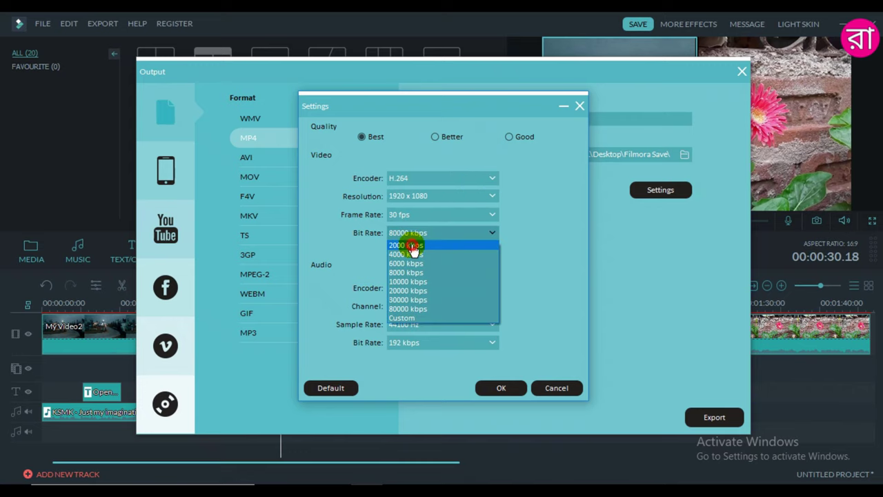
click(412, 245)
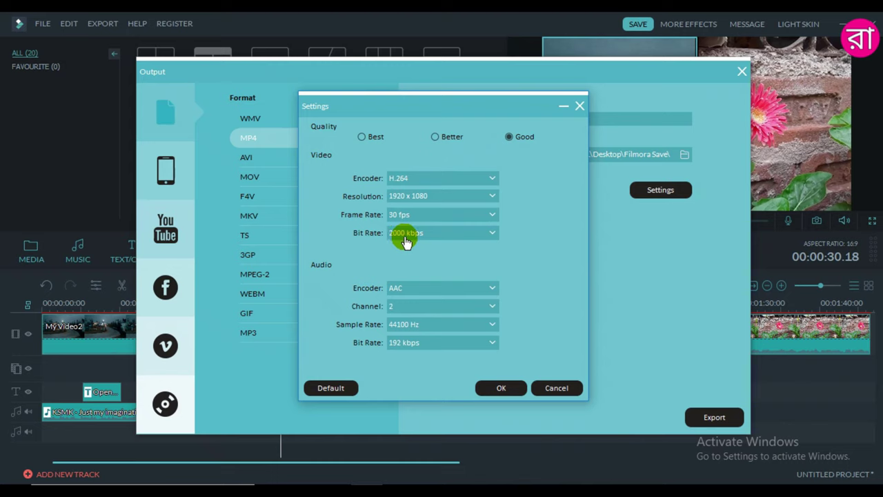
- Set the video bit rate to 10000 kbps, accept the settings and export the video
click(408, 235)
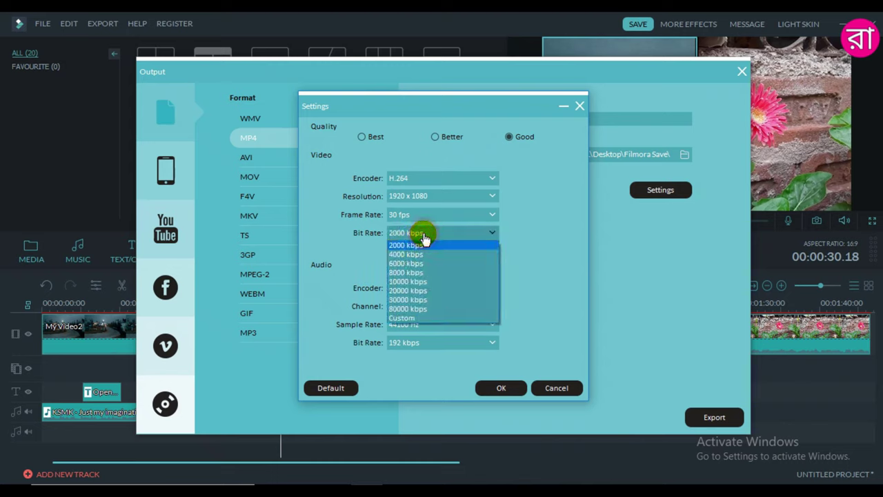
click(409, 283)
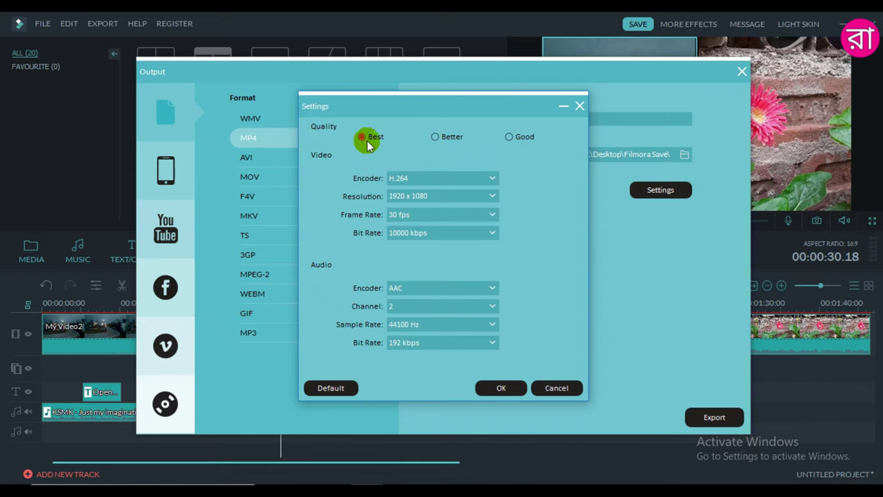
click(500, 387)
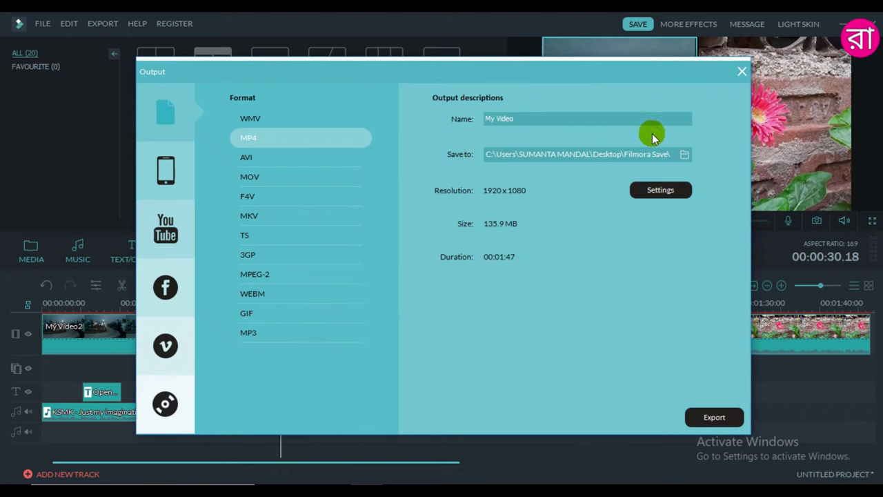
click(713, 418)
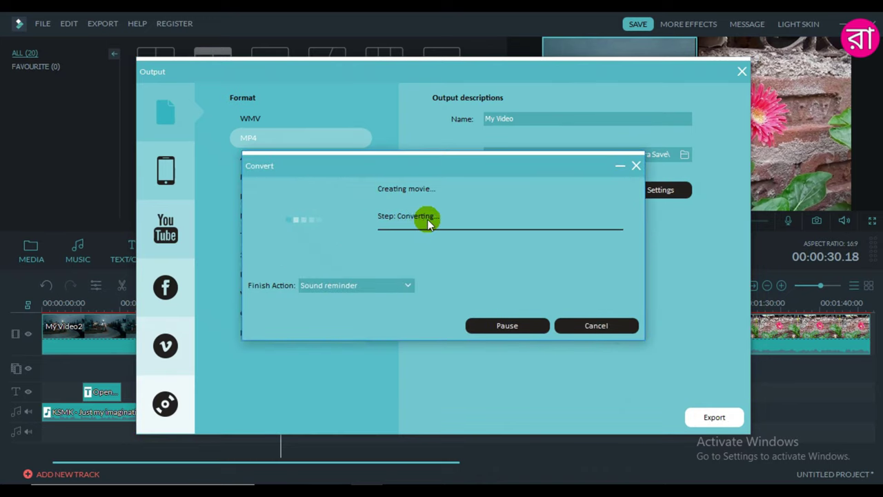